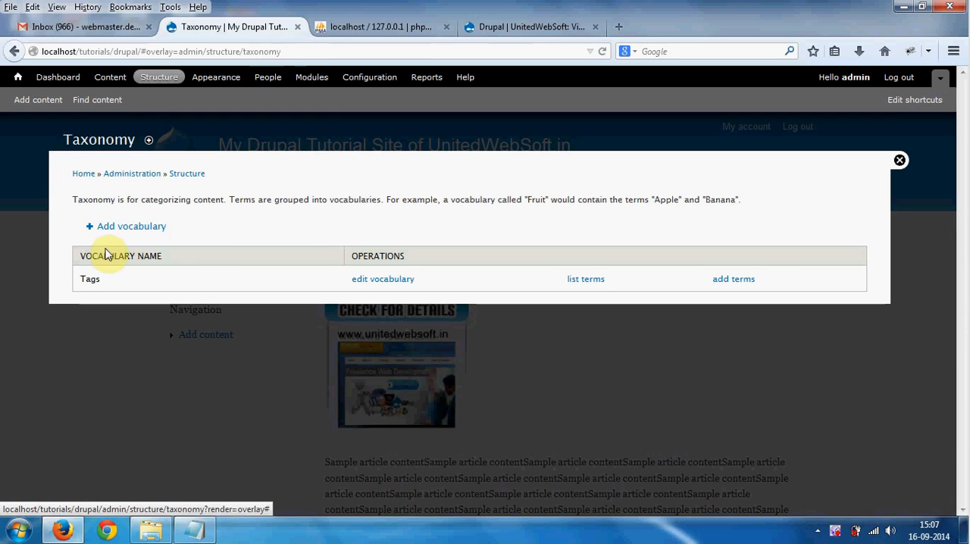
- Switch to the Admin_Menu_Module.txt note in Notepad and write "Admin Menu" in it
left_click(197, 535)
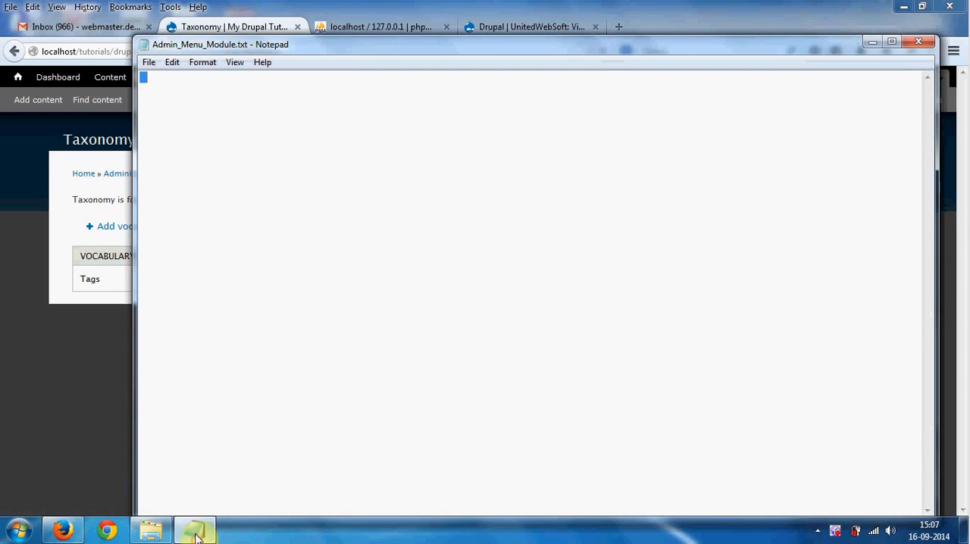
double_click(335, 43)
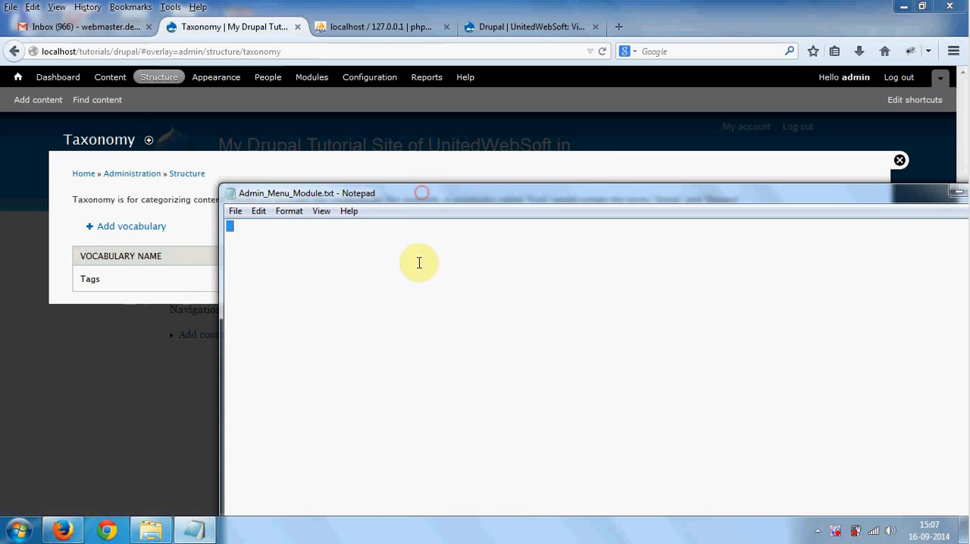
left_click(418, 262)
left_click(228, 231)
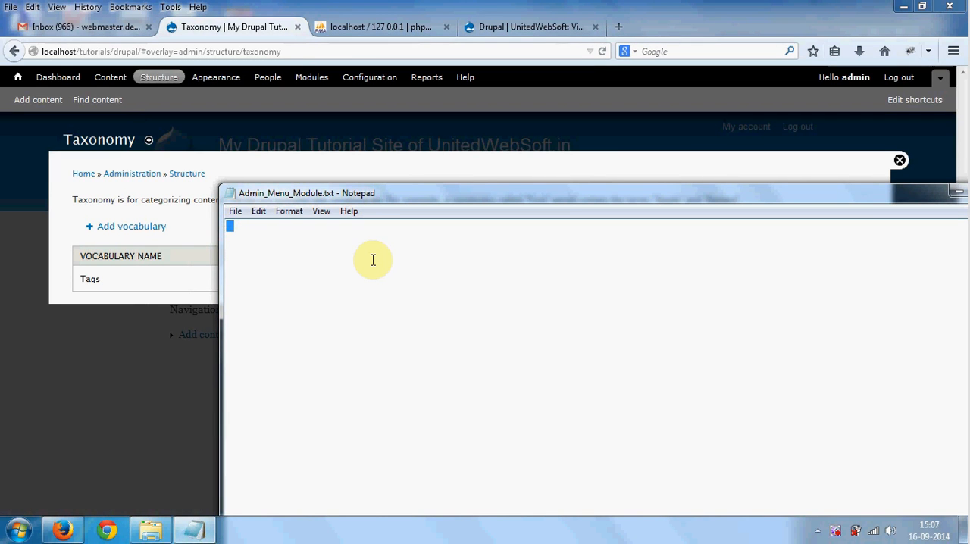
type("Admin Menu")
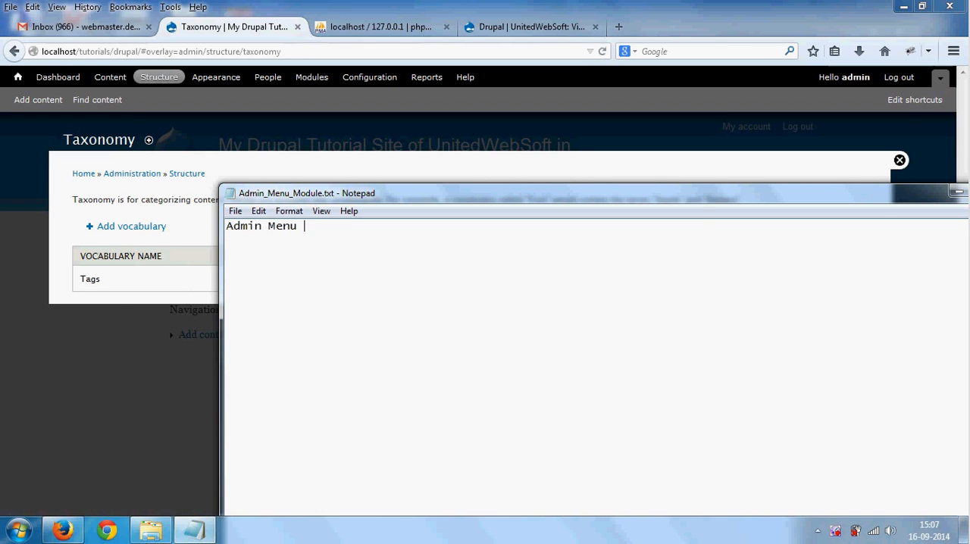
- Insert the heading "# enable drop downlaod admin menu" above the Admin Menu line, separated by a line break
left_click(204, 103)
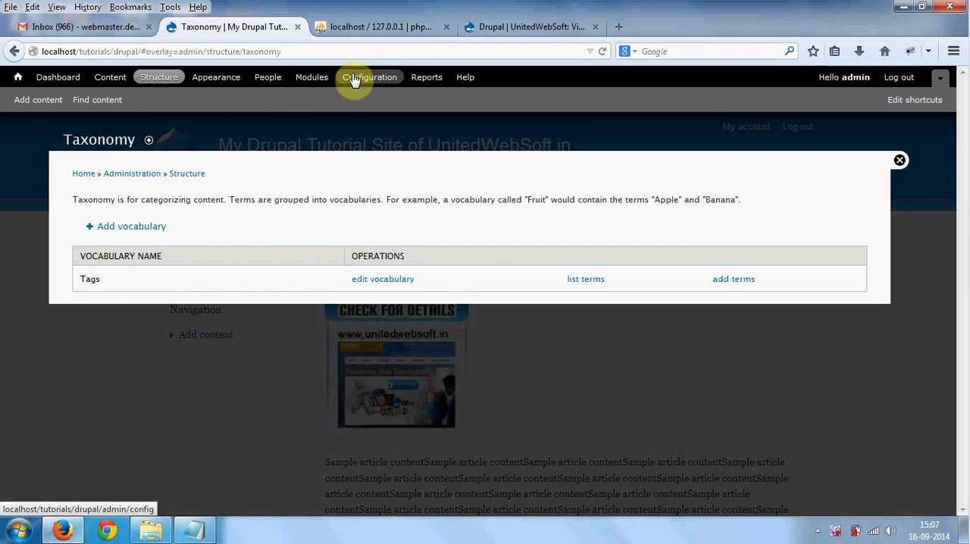
key("alt+Tab")
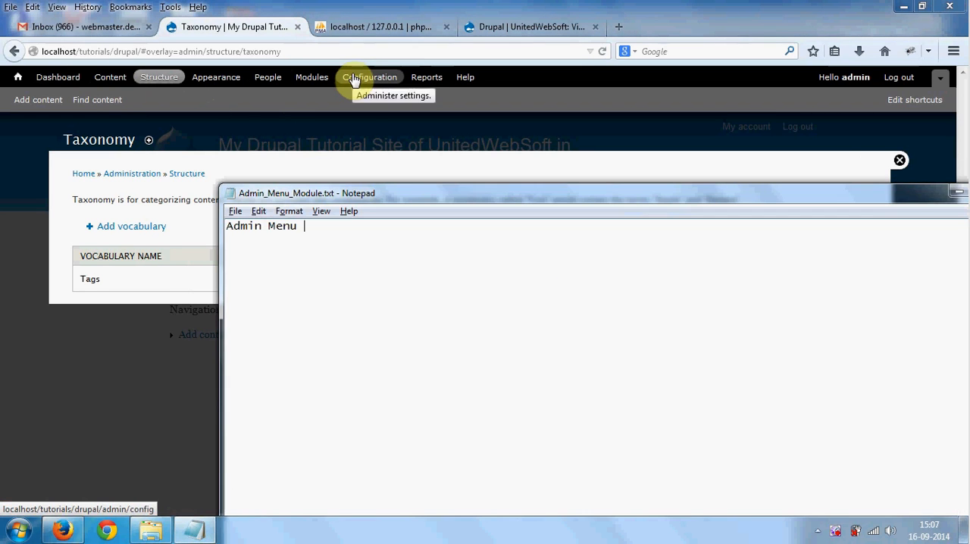
left_click(226, 226)
key("Return")
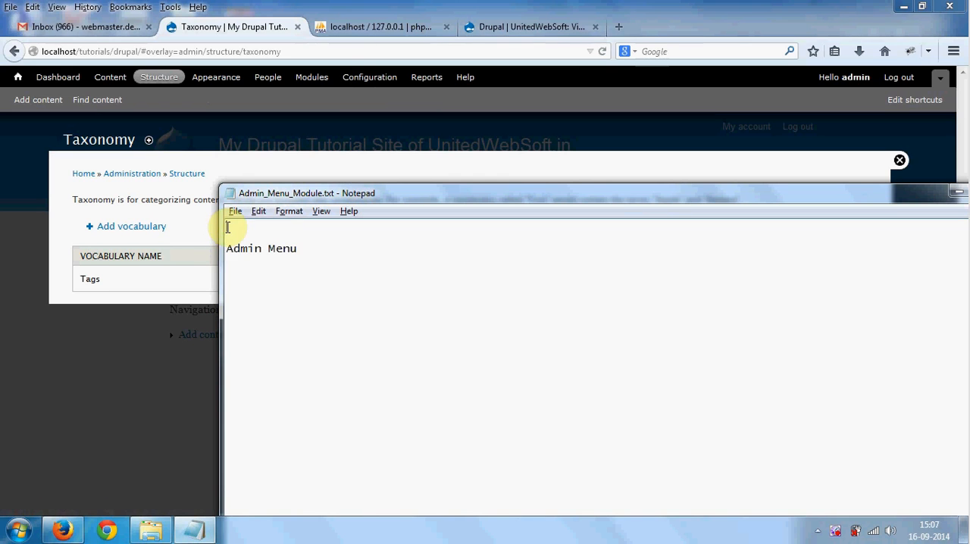
type("#")
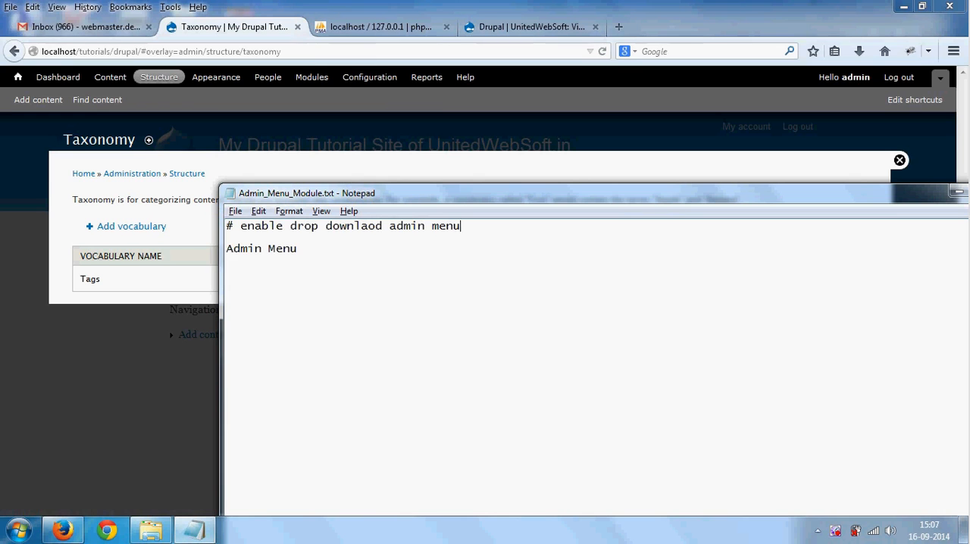
type("enable drop downlaod admin menu")
- Expand the Admin Menu line of the note to read "using 'Admin Menu' module"
left_click(228, 228)
type("using '")
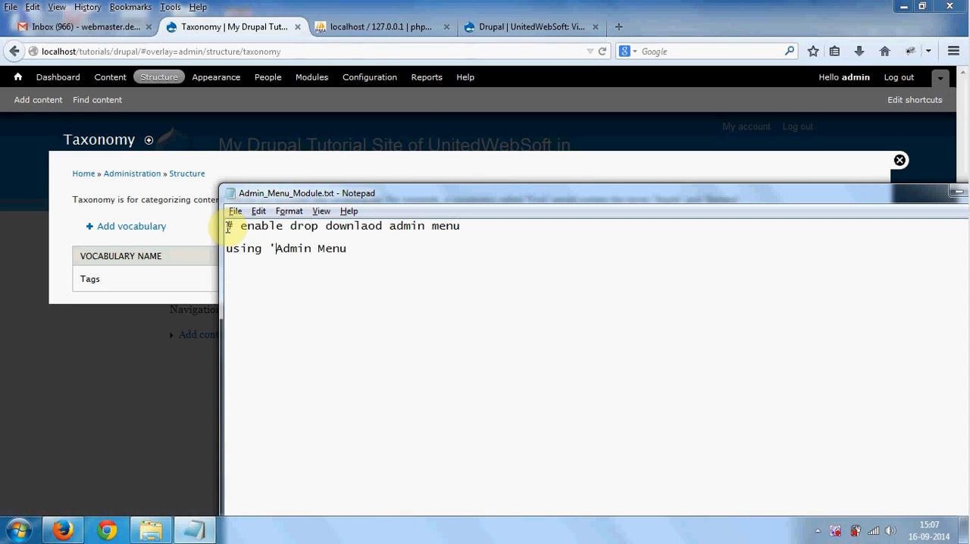
key("End")
type("'")
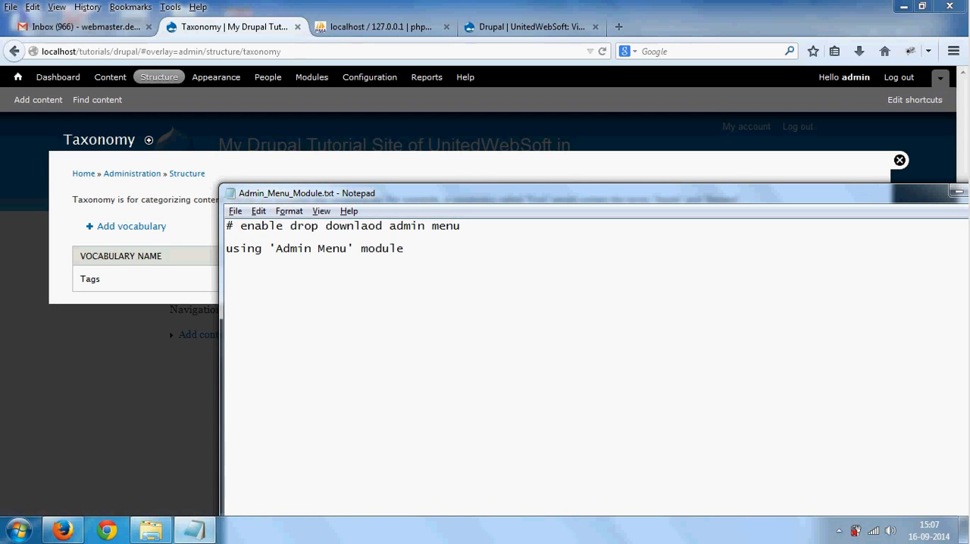
- Select the module name in the note, then switch to a new Firefox tab and search Google for "download drupal Admin Menu"
left_click_drag(275, 247, 347, 247)
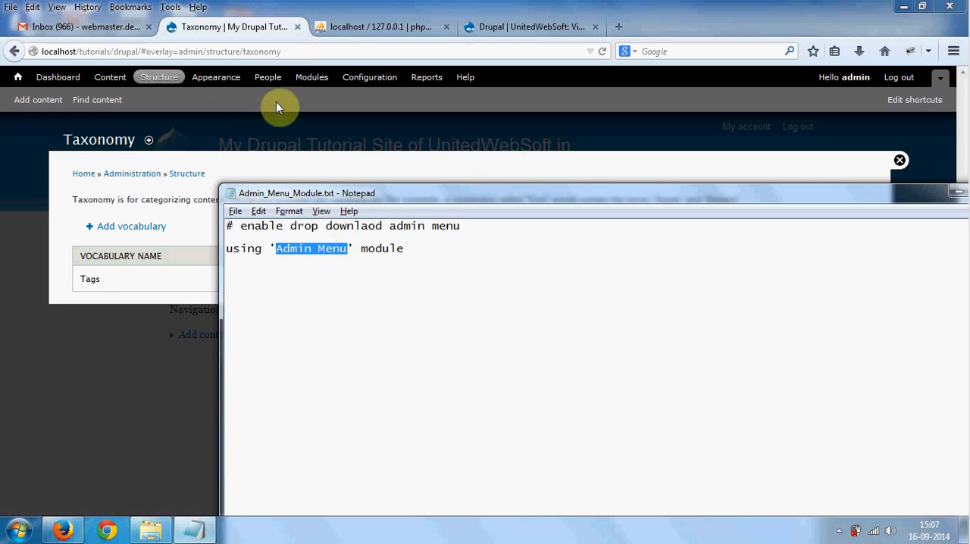
left_click_drag(330, 194, 353, 162)
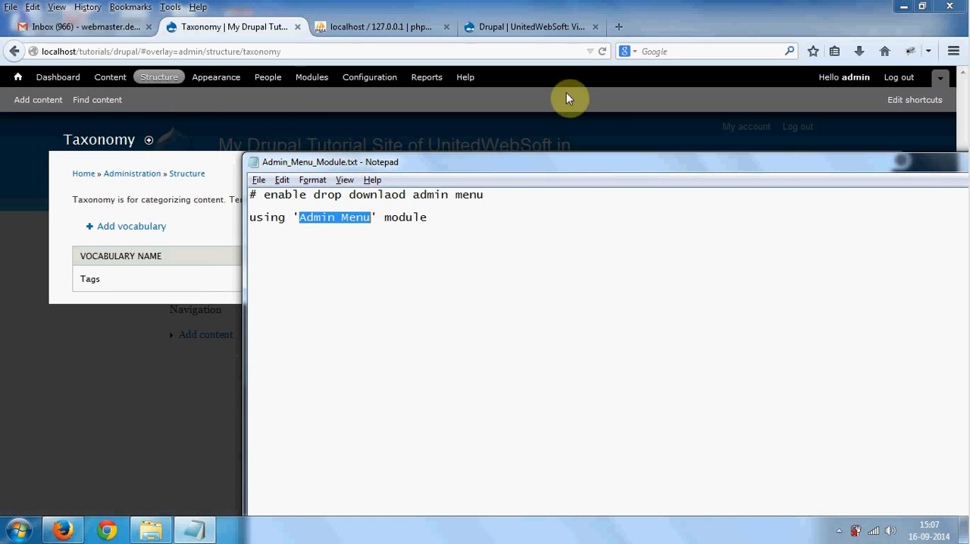
left_click(618, 27)
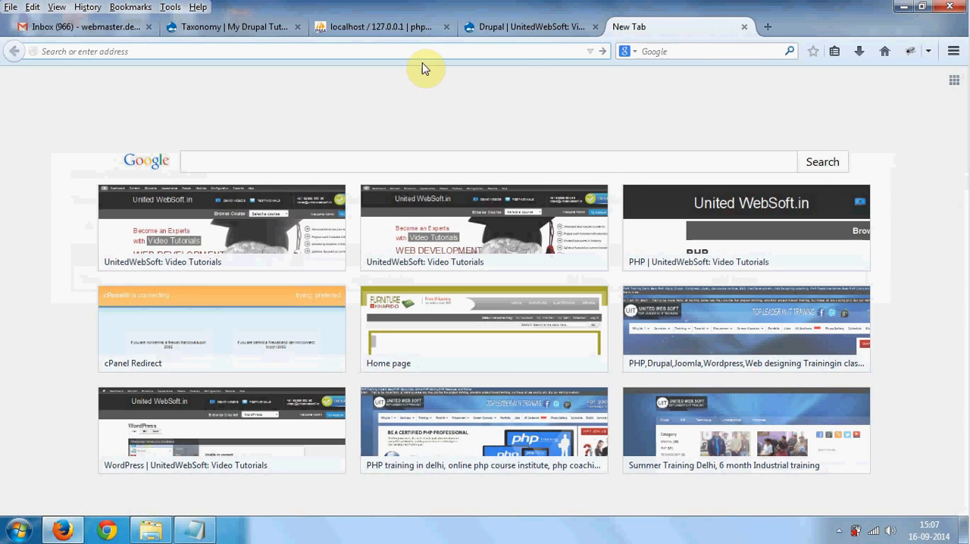
type("google.com/")
key("Return")
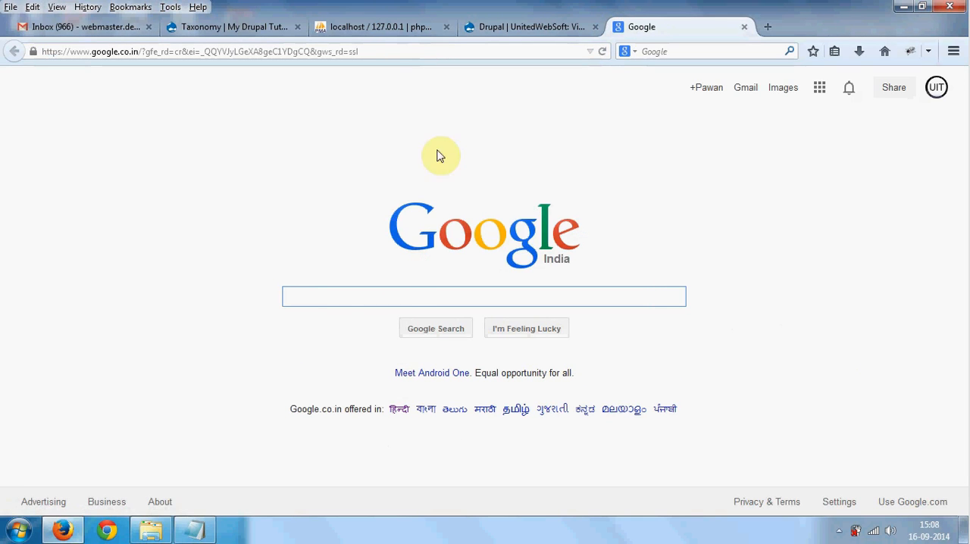
left_click(384, 295)
type("download drupal Admin Menu")
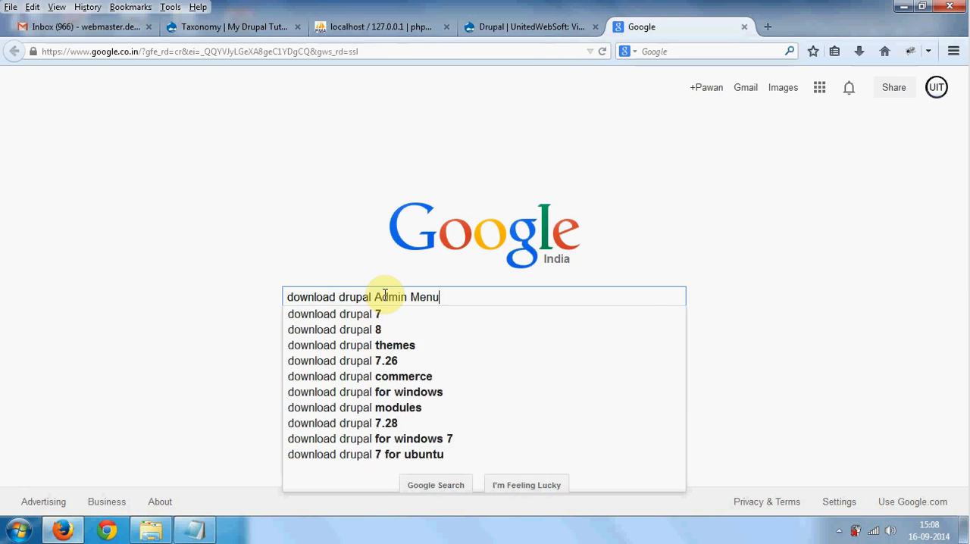
key("Return")
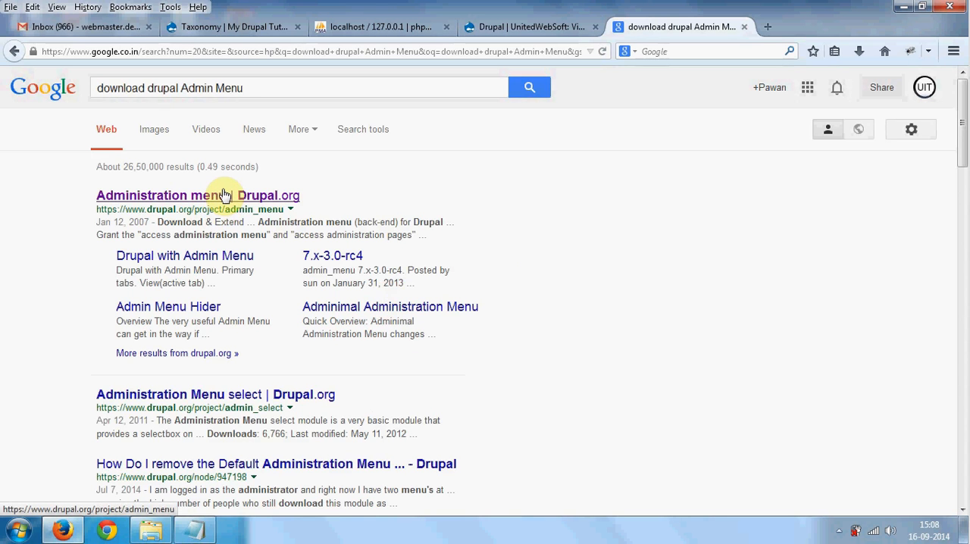
- Examine the search results for the module's project page on drupal.org, checking the result addresses
left_click(224, 195)
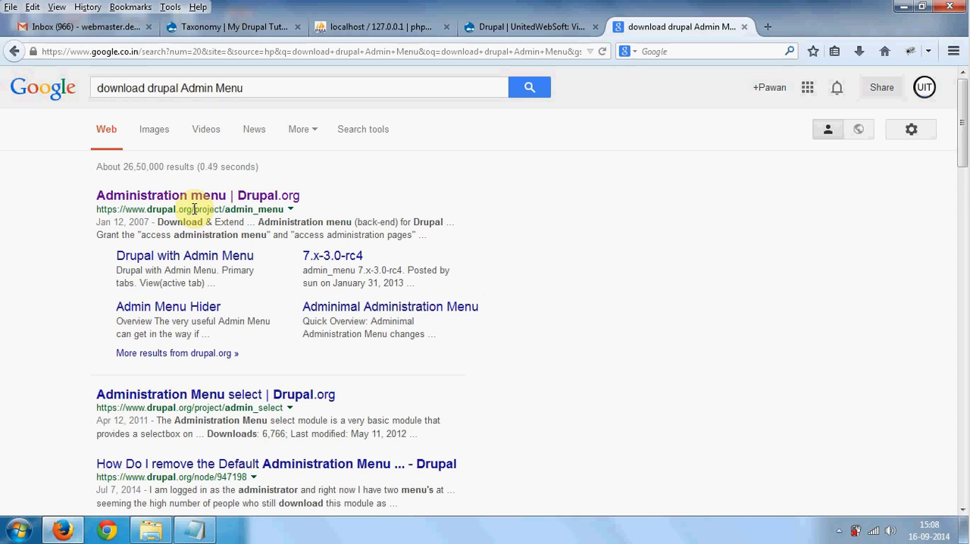
left_click_drag(192, 209, 271, 210)
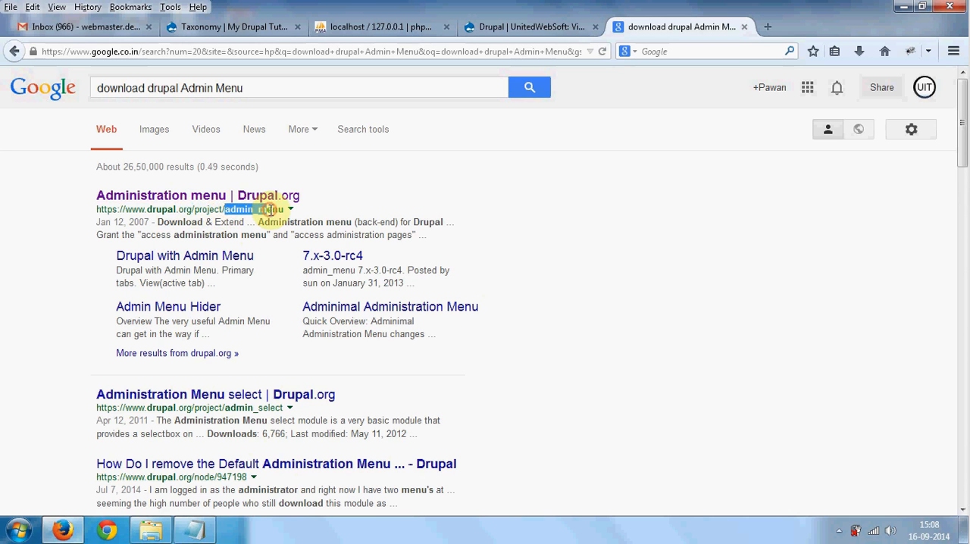
scroll(260, 357, "down", 4)
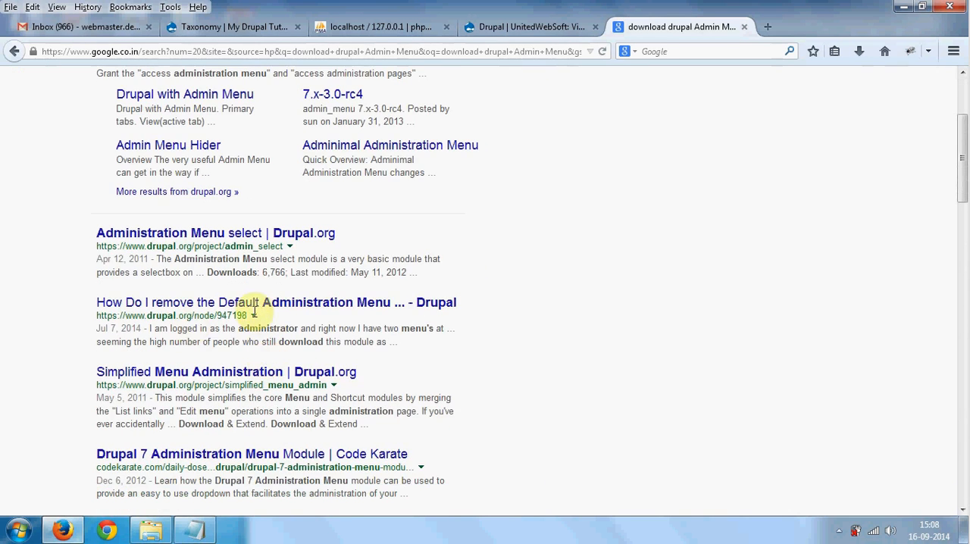
scroll(255, 311, "down", 2)
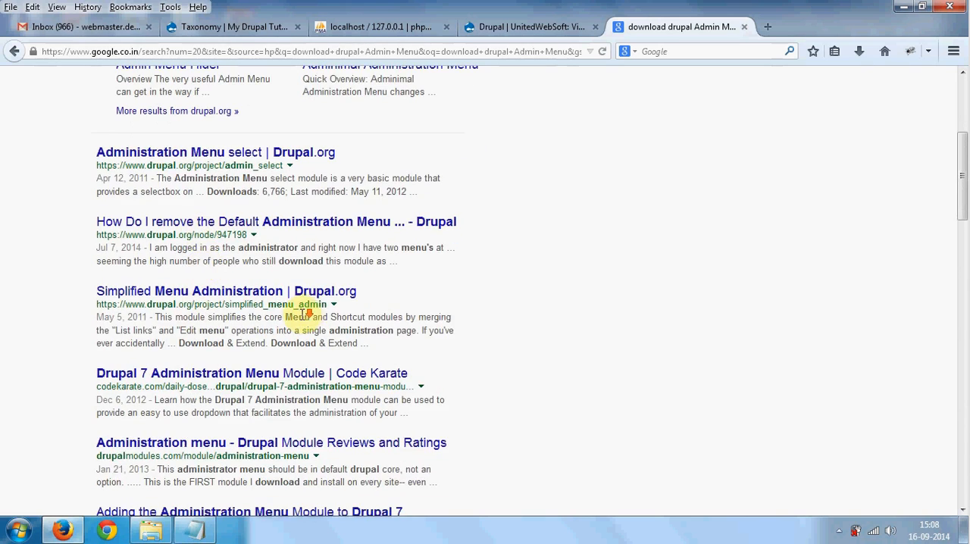
scroll(306, 313, "down", 2)
scroll(352, 309, "down", 2)
scroll(350, 313, "up", 6)
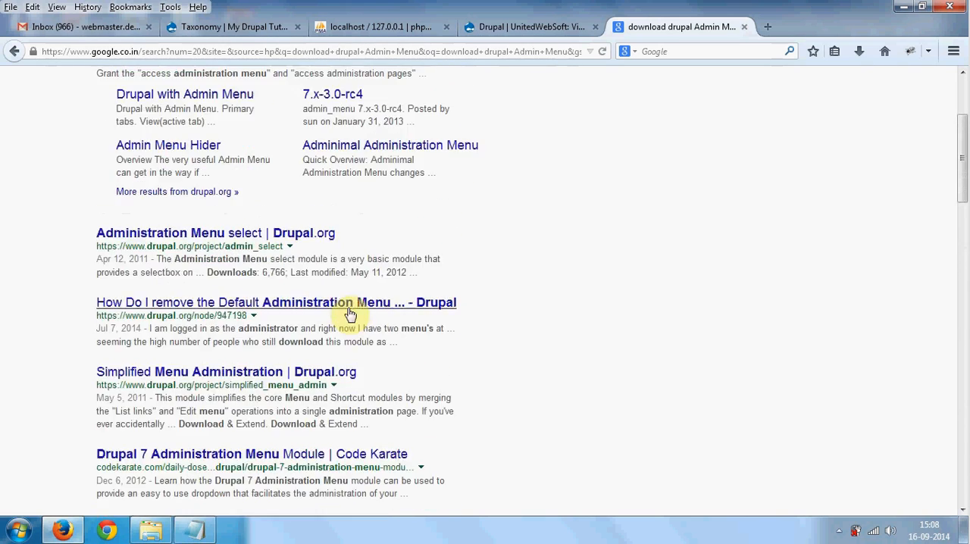
scroll(351, 311, "up", 4)
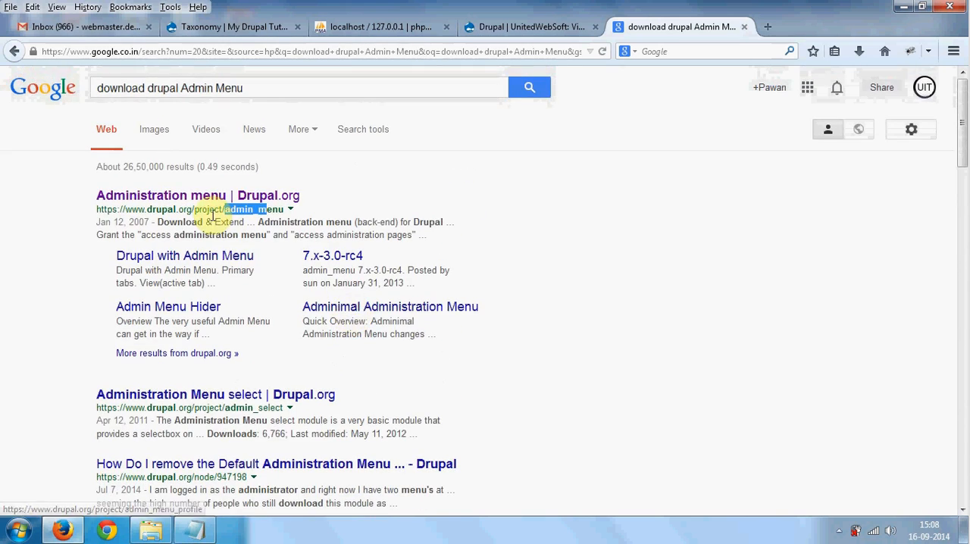
left_click_drag(202, 213, 277, 212)
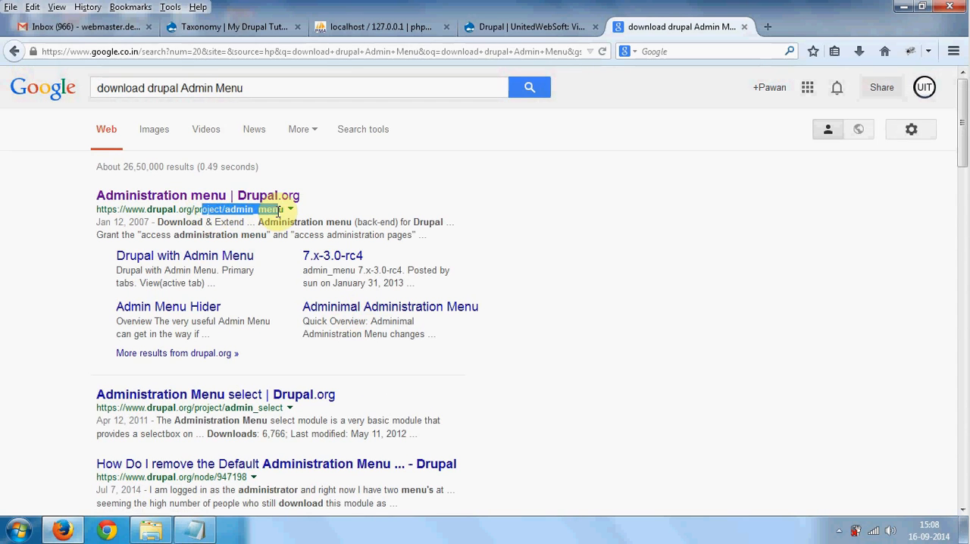
left_click(277, 212)
- Open the "Administration menu | Drupal.org" search result in a new browser tab and switch to it
right_click(274, 196)
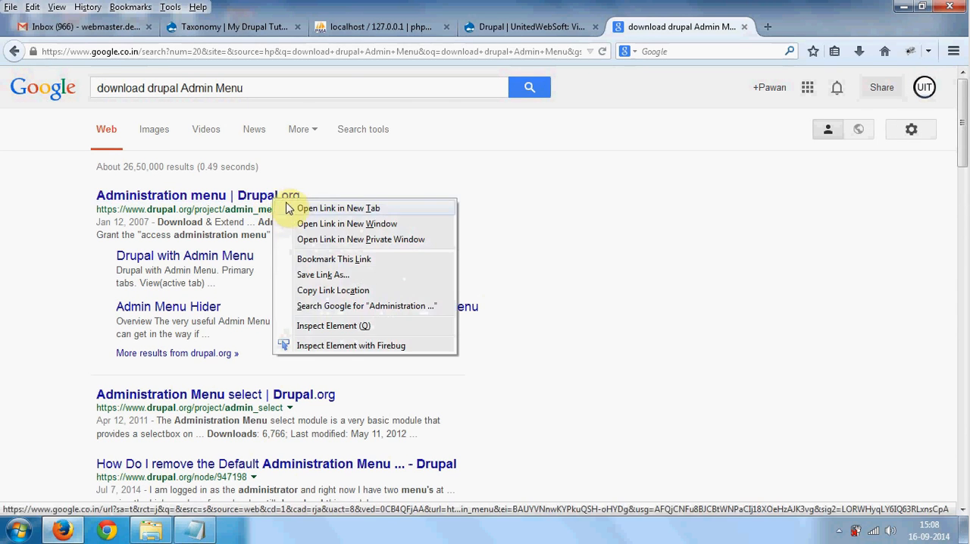
left_click(301, 203)
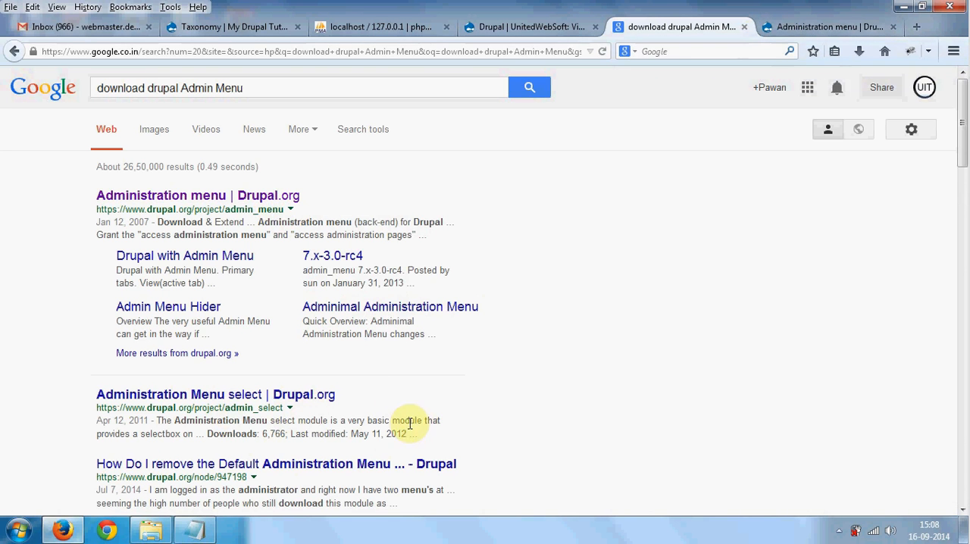
scroll(377, 426, "down", 2)
scroll(707, 149, "up", 2)
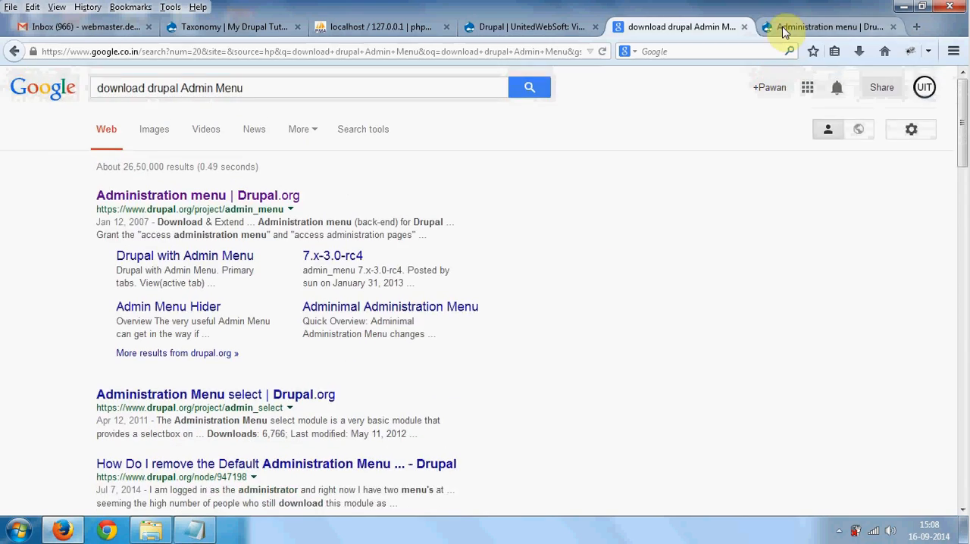
left_click(783, 29)
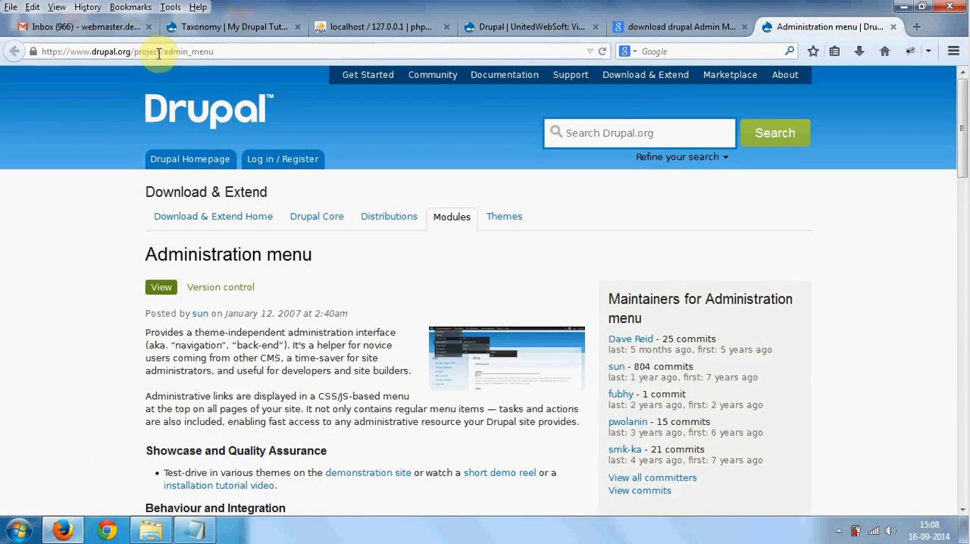
- Download the zip of the recommended release 7.x-3.0-rc4 from the Administration menu project page, saving the file
scroll(156, 282, "down", 5)
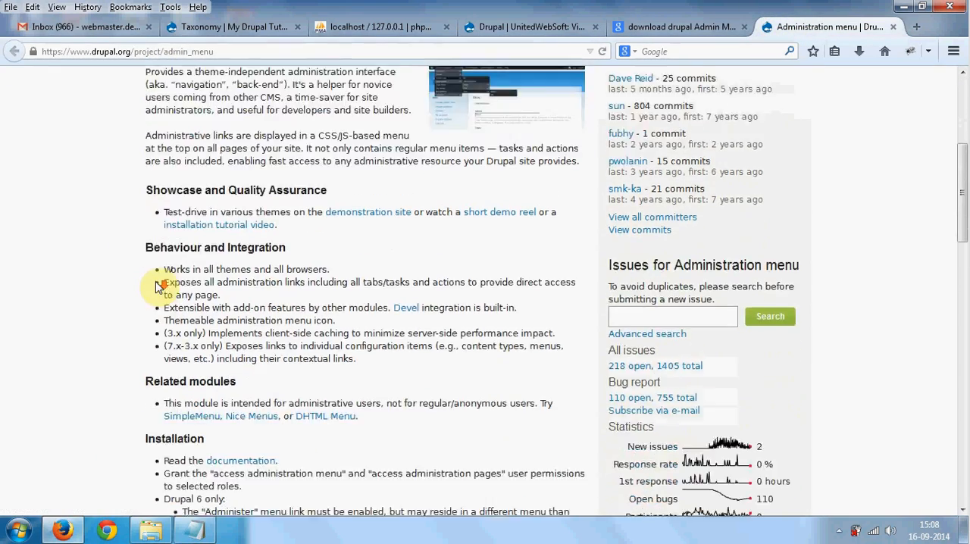
scroll(156, 287, "down", 8)
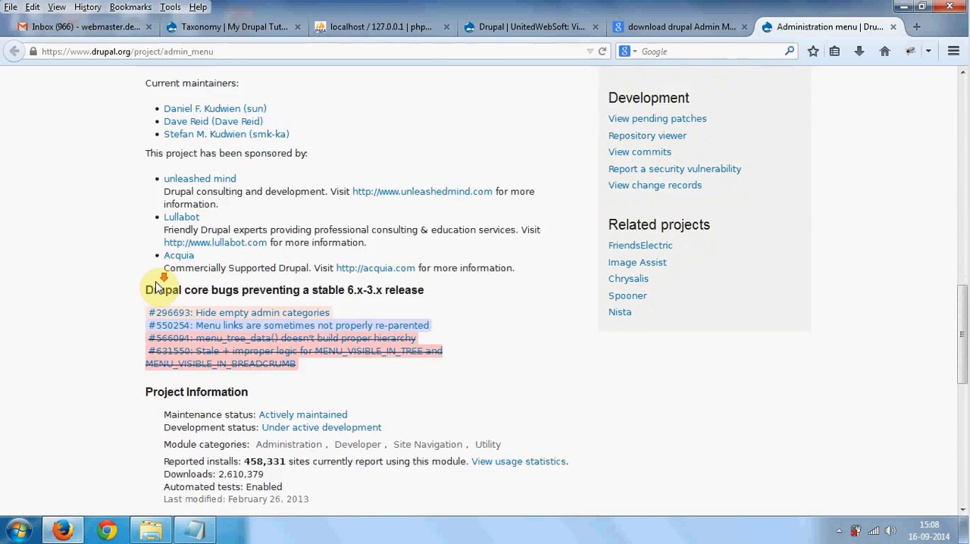
scroll(156, 286, "down", 2)
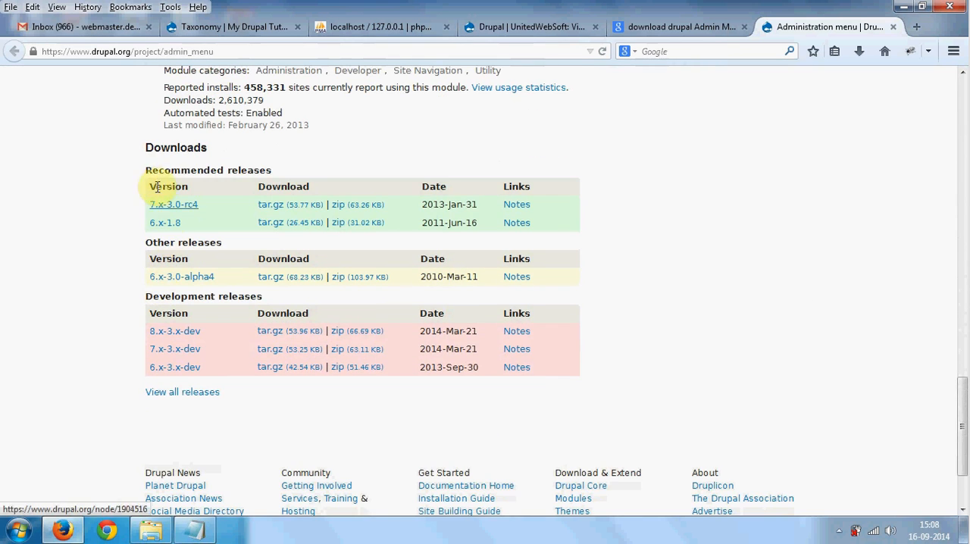
left_click_drag(157, 173, 287, 174)
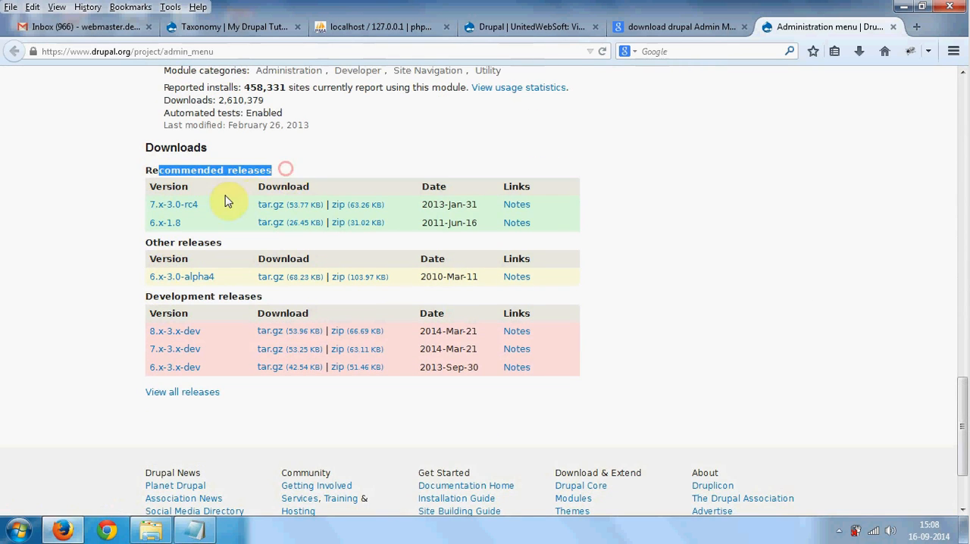
left_click(354, 207)
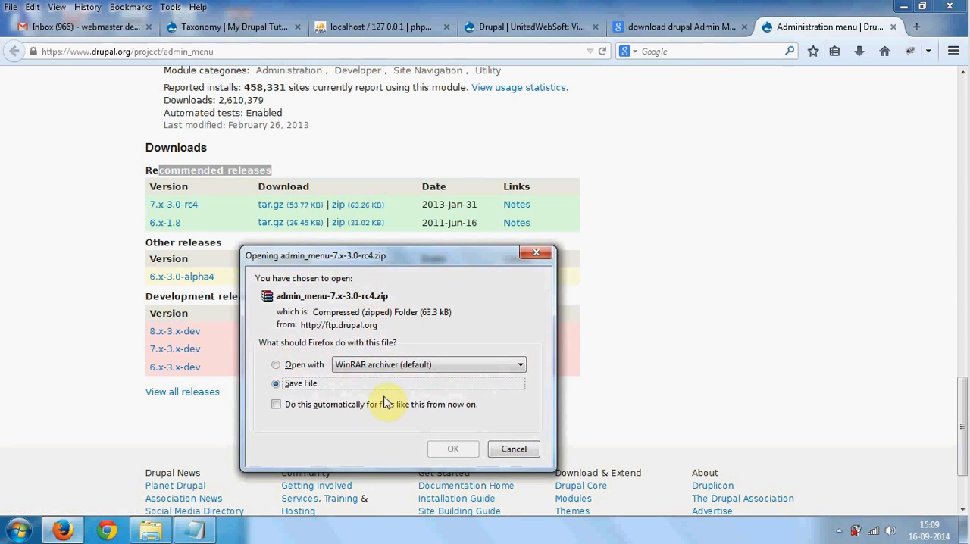
left_click(443, 450)
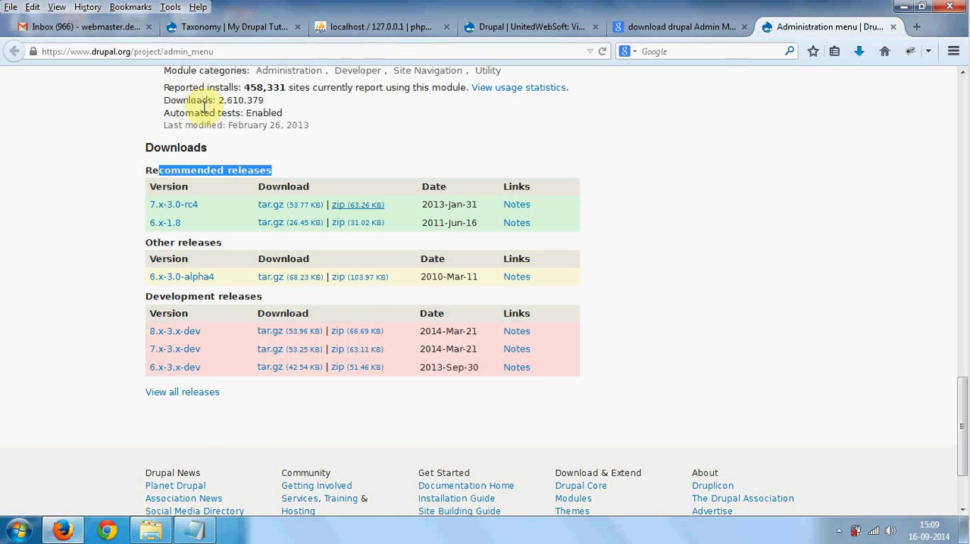
left_click(134, 171)
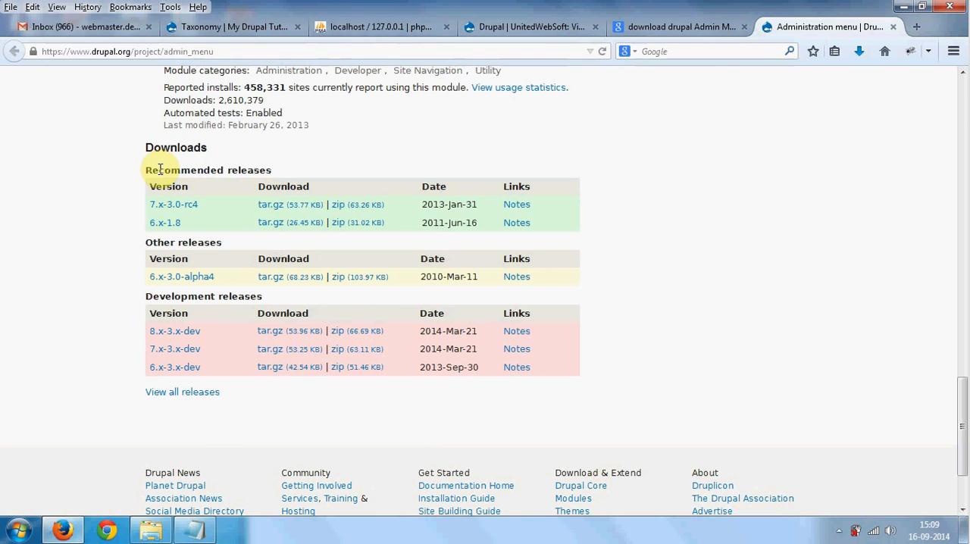
left_click_drag(158, 169, 224, 169)
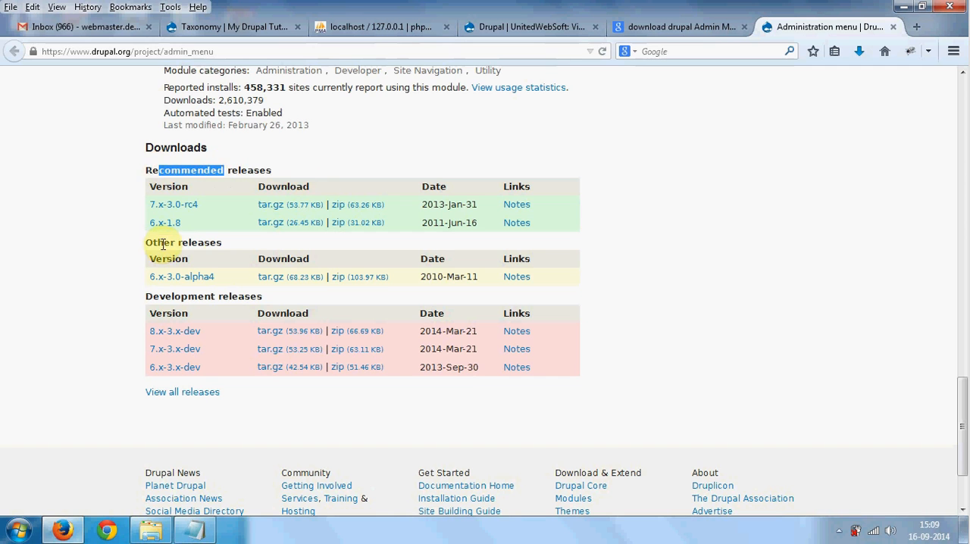
- Review the Recommended, Other and Development release groups in the Downloads section of the Administration menu project page
left_click_drag(163, 244, 224, 244)
left_click_drag(165, 297, 255, 297)
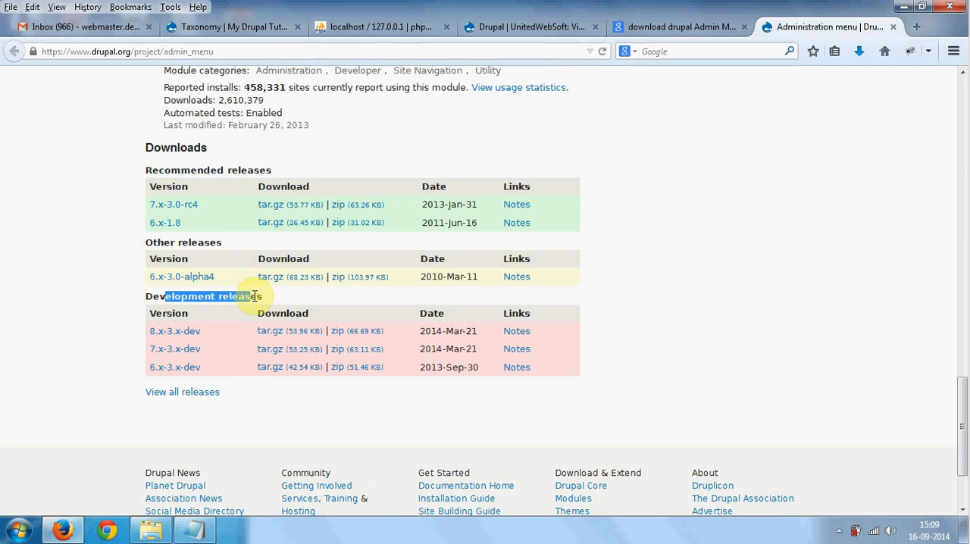
left_click_drag(188, 296, 143, 296)
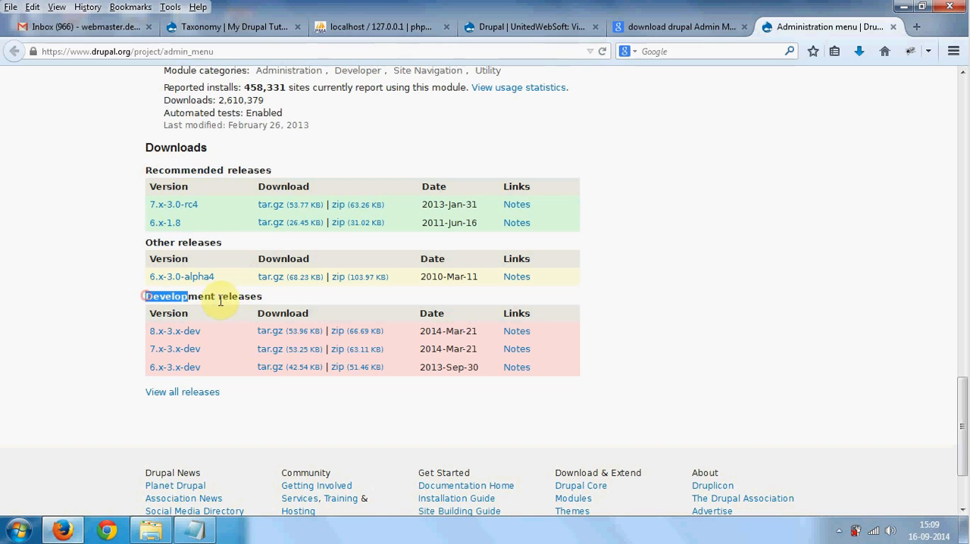
left_click_drag(220, 301, 263, 303)
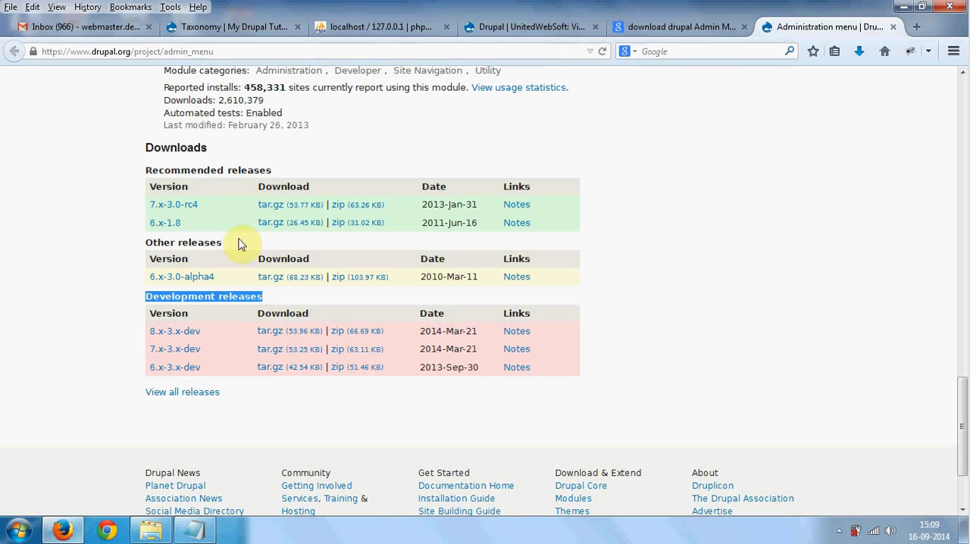
left_click(146, 170)
left_click_drag(146, 170, 224, 167)
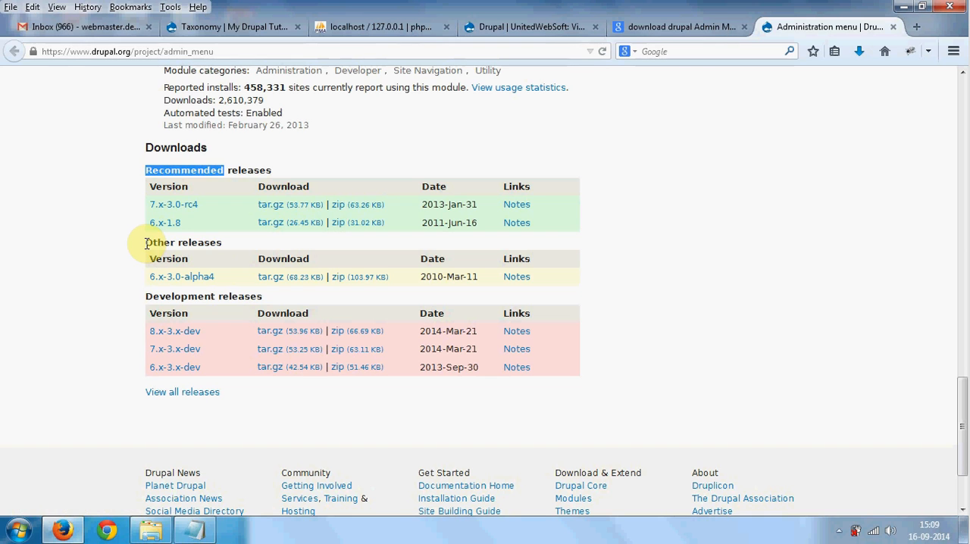
left_click_drag(147, 243, 217, 242)
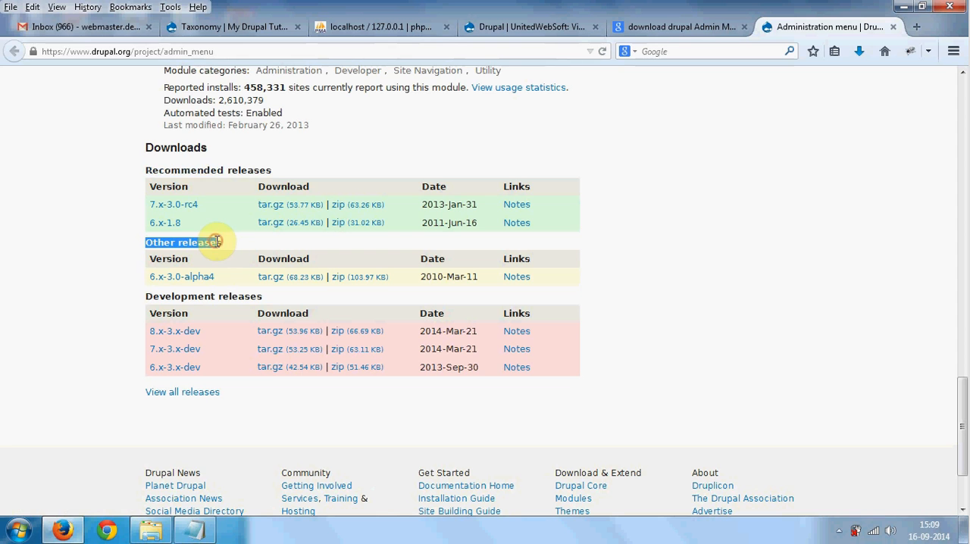
scroll(132, 296, "up", 5)
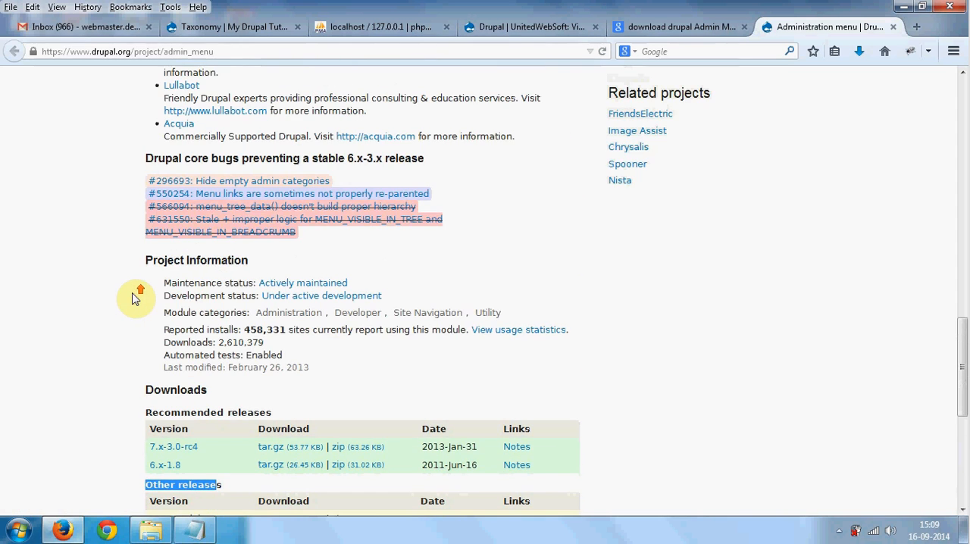
scroll(149, 275, "down", 3)
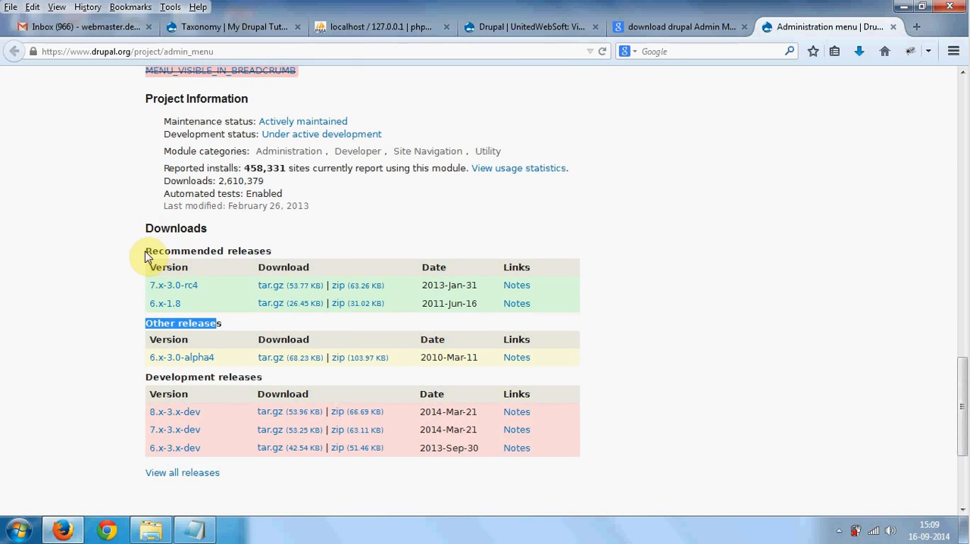
left_click_drag(145, 250, 254, 248)
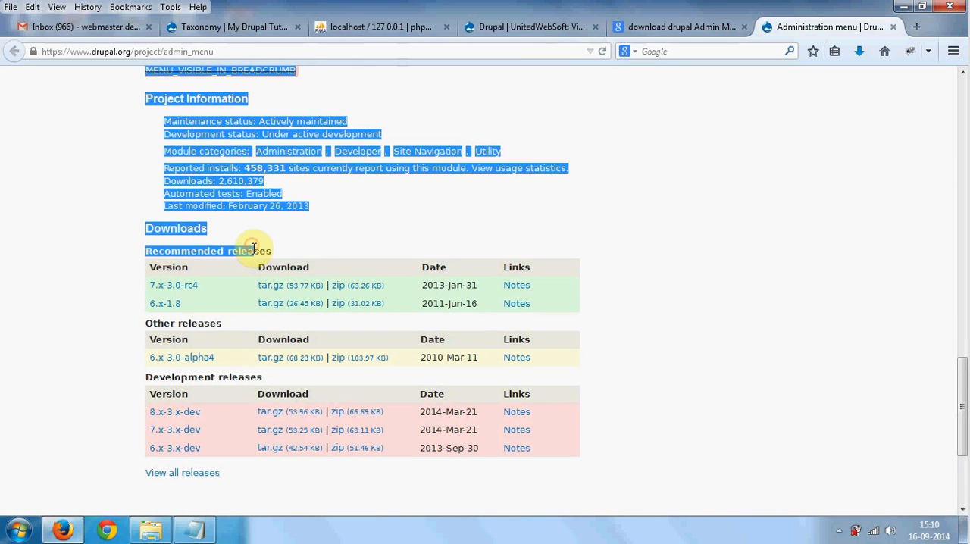
double_click(254, 249)
triple_click(254, 250)
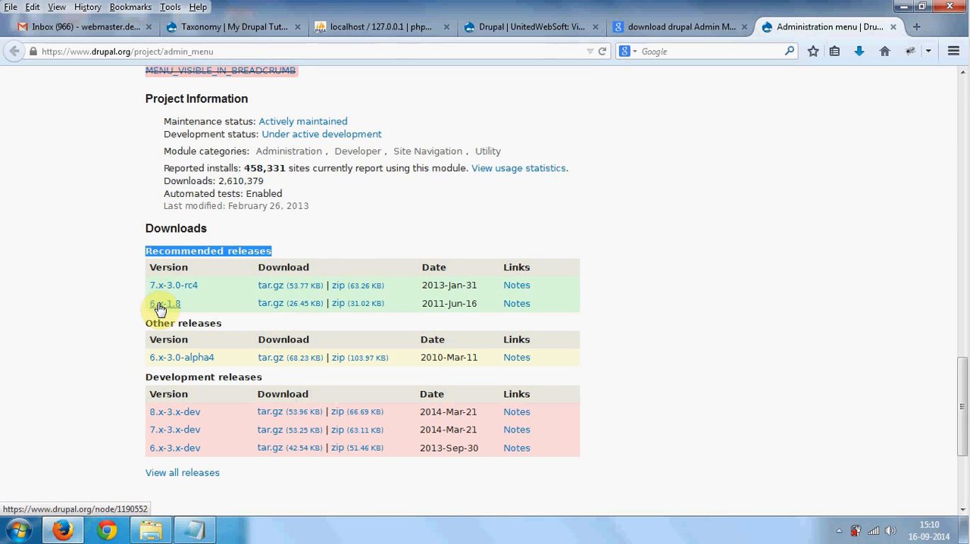
- Copy the downloaded admin_menu-7.x-3.0-rc4(4).zip from its Downloads folder and go to the site's drupal folder in File Explorer
left_click(860, 51)
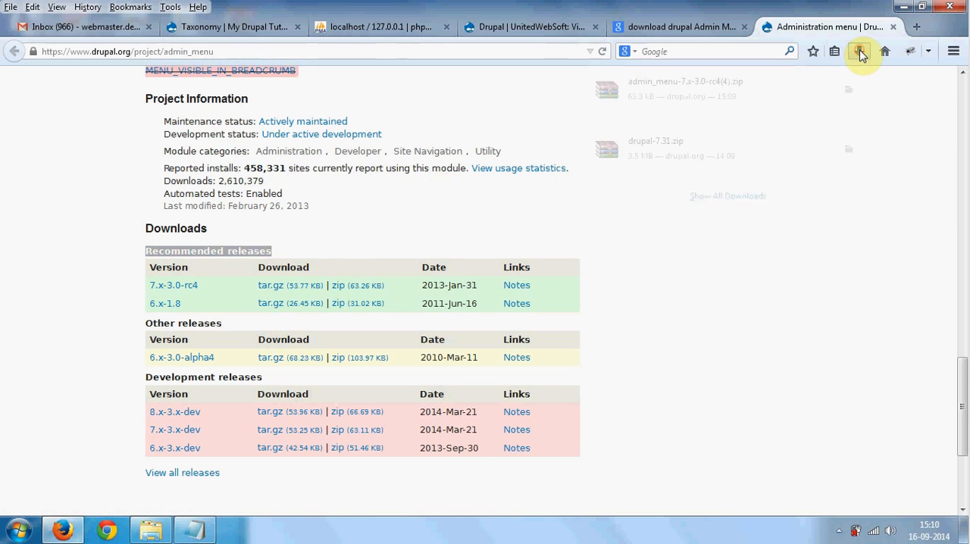
left_click(849, 102)
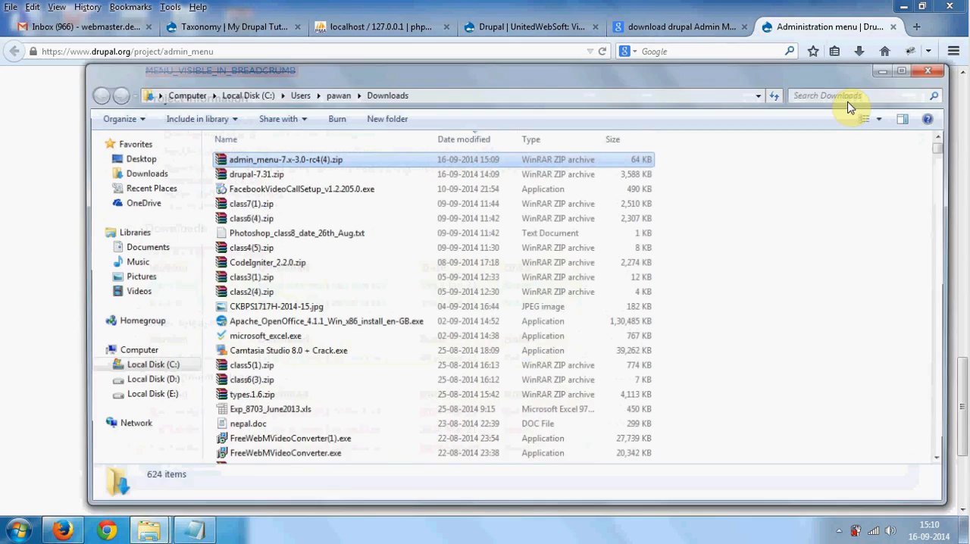
left_click(928, 70)
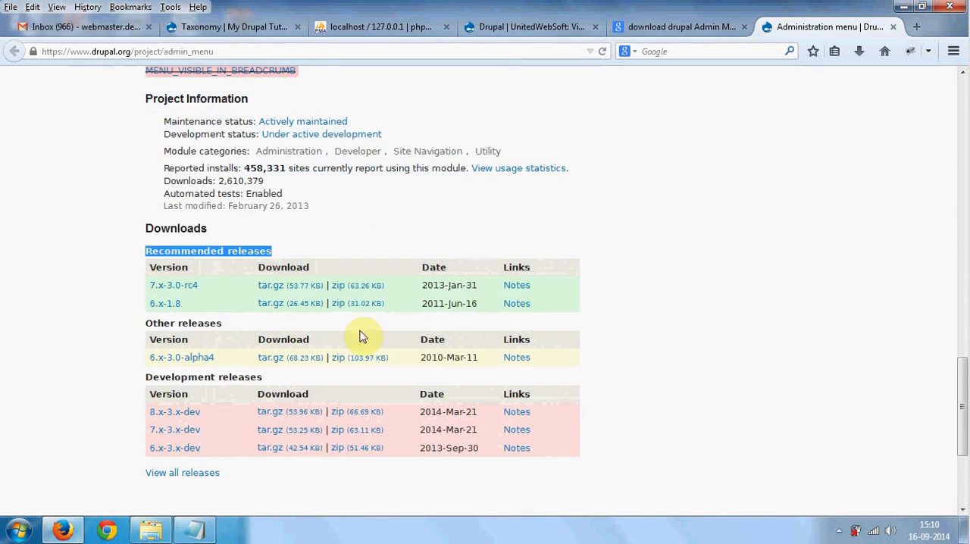
left_click(151, 530)
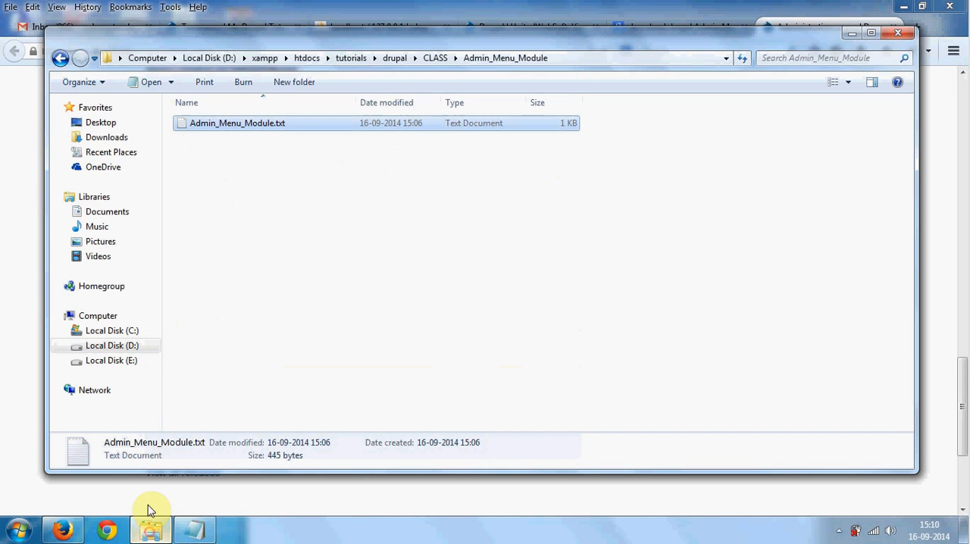
left_click(396, 59)
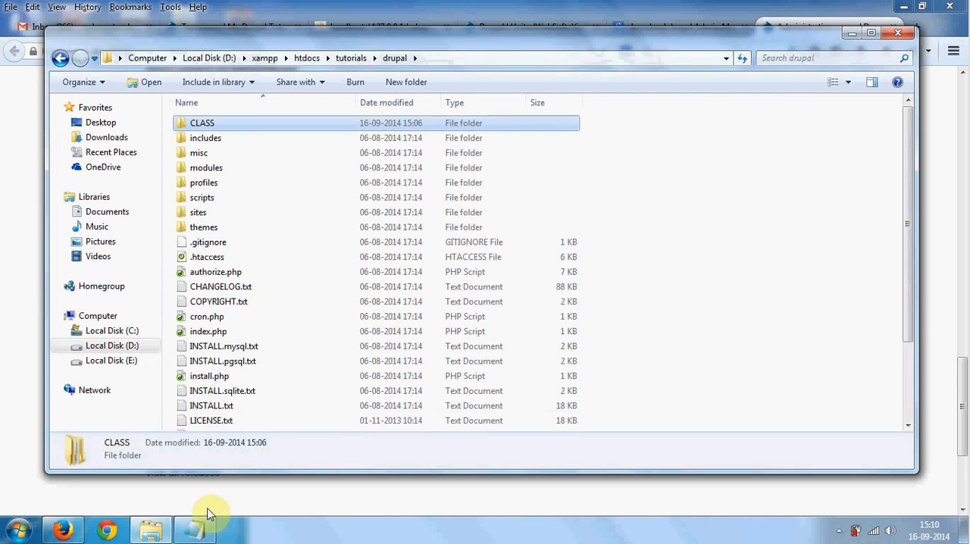
- In the Admin_Menu_Module.txt note, add the line "- put downlaoded modules under" above the sites/add/modules/ path
left_click(196, 529)
left_click(460, 232)
key("Return")
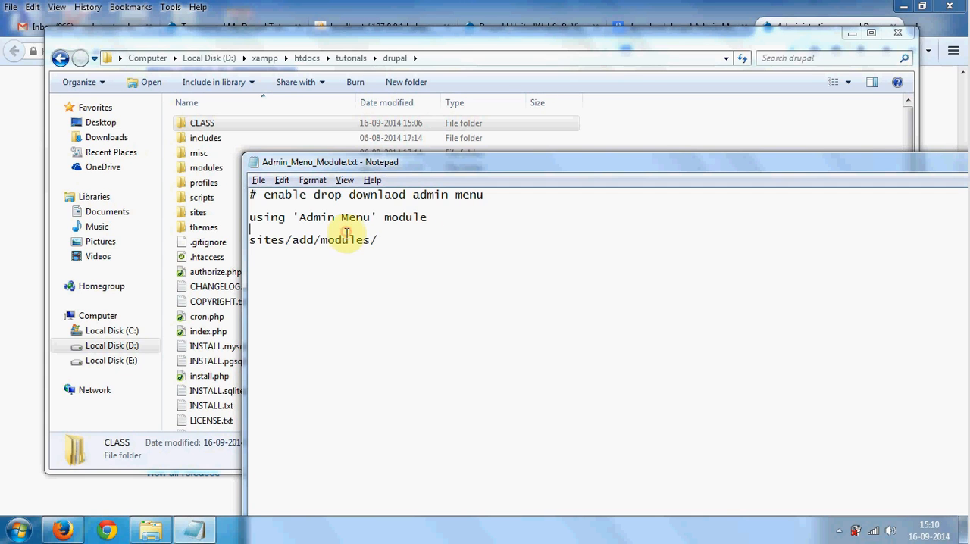
key("Return")
type("- put downlaoded modules under")
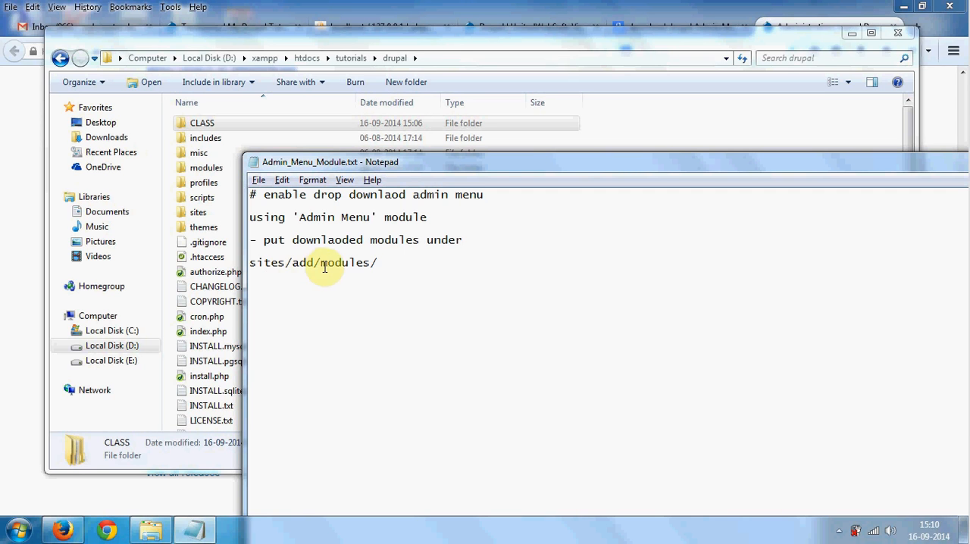
- Switch to File Explorer and paste the copied module zip into the drupal site's sites/all/modules folder
key("alt+Tab")
double_click(224, 214)
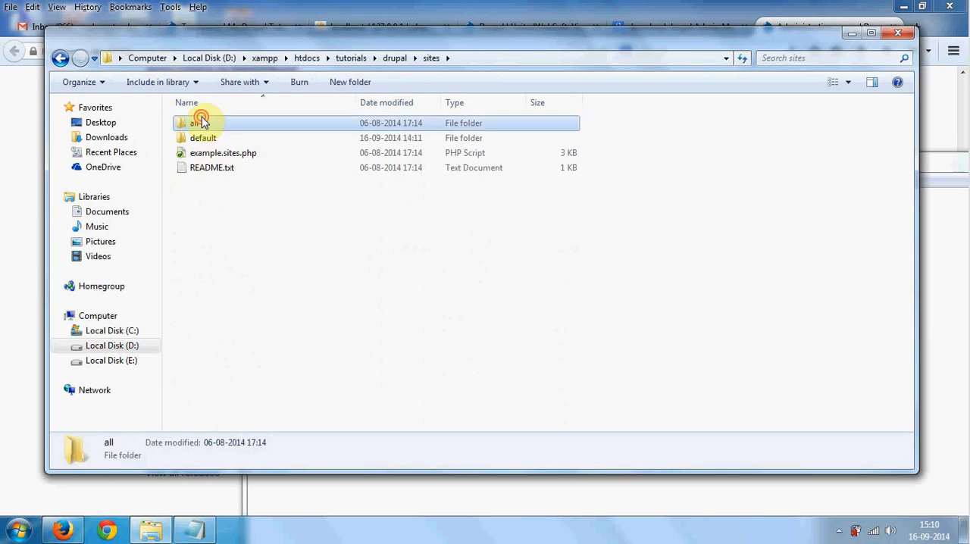
double_click(202, 123)
double_click(205, 124)
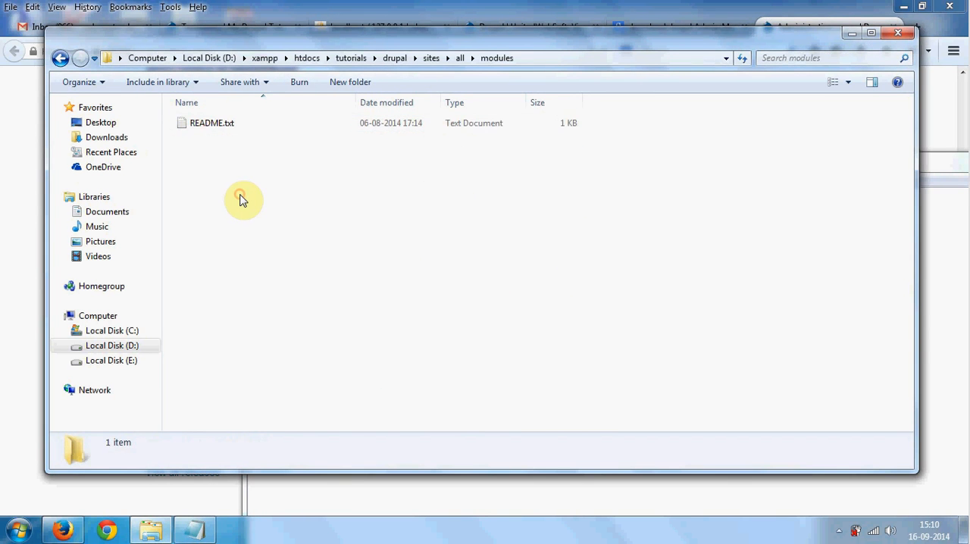
key("ctrl+v")
- Extract the admin_menu zip directly into the modules folder and permanently delete the zip archive
right_click(243, 126)
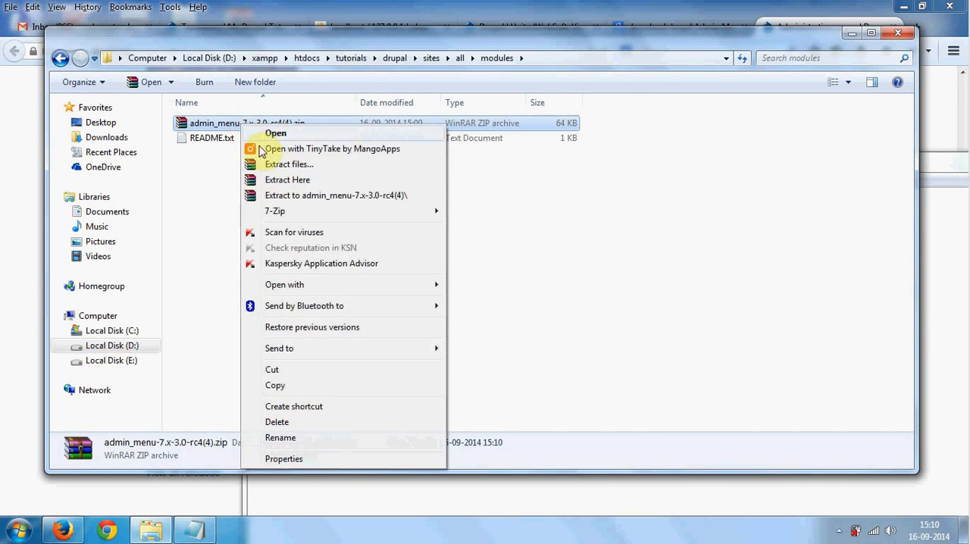
left_click(281, 180)
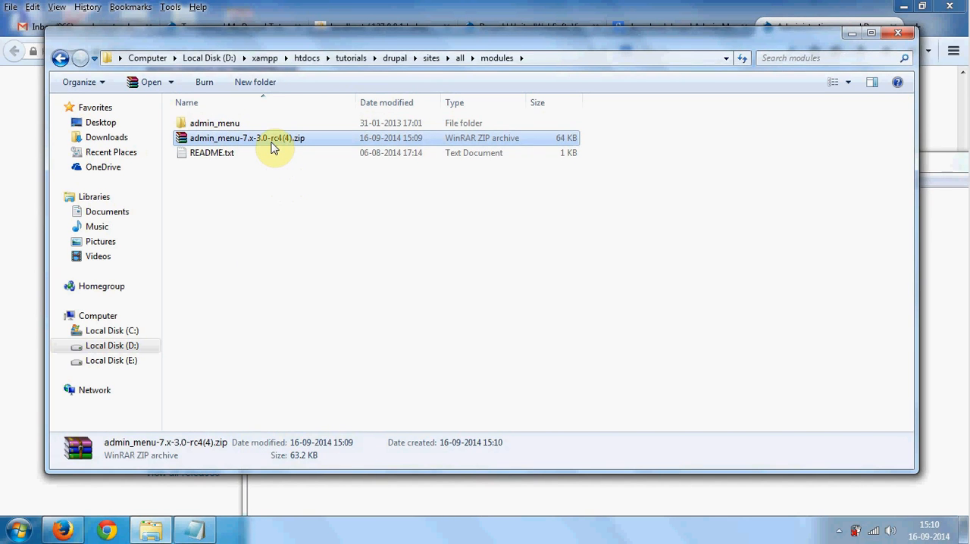
key("shift+Delete")
key("Return")
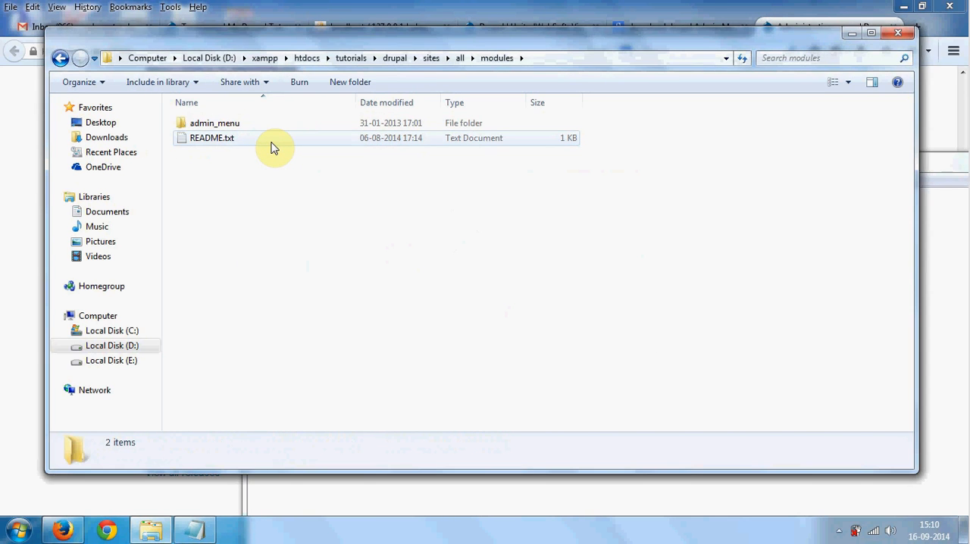
- Switch to the local Drupal site in Firefox, open its Modules page at the Administration group, and check the admin_menu folder in File Explorer
key("alt+Tab")
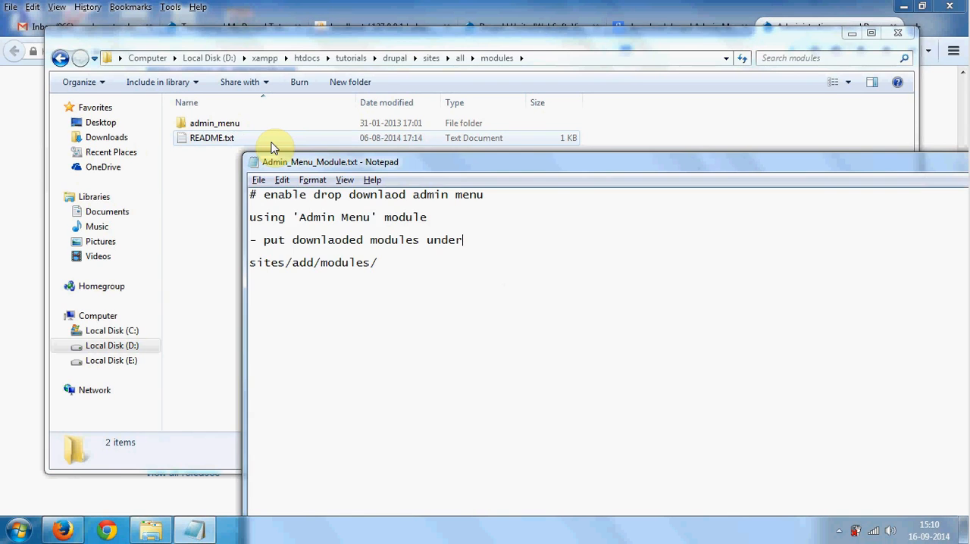
key("alt+Tab")
key("alt+Tab")
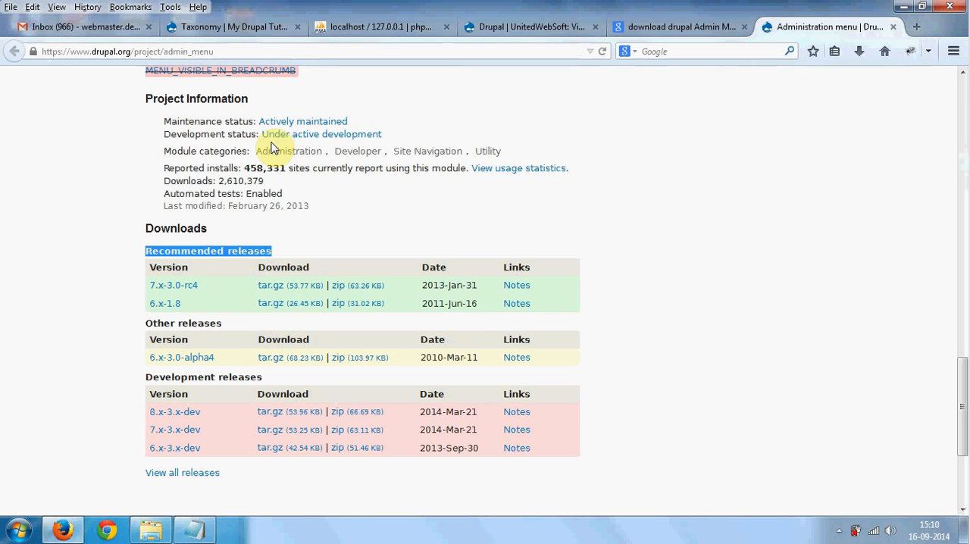
left_click(243, 29)
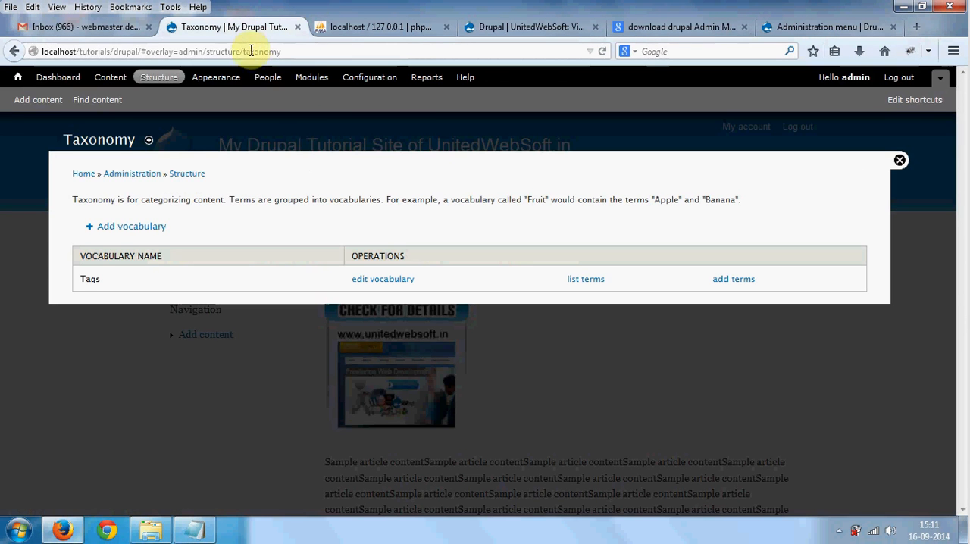
left_click(316, 84)
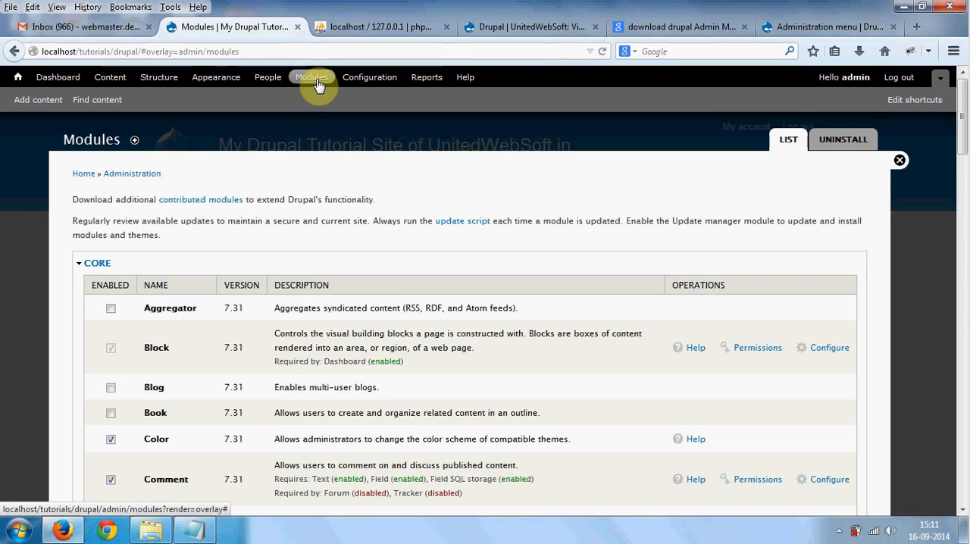
middle_click(244, 254)
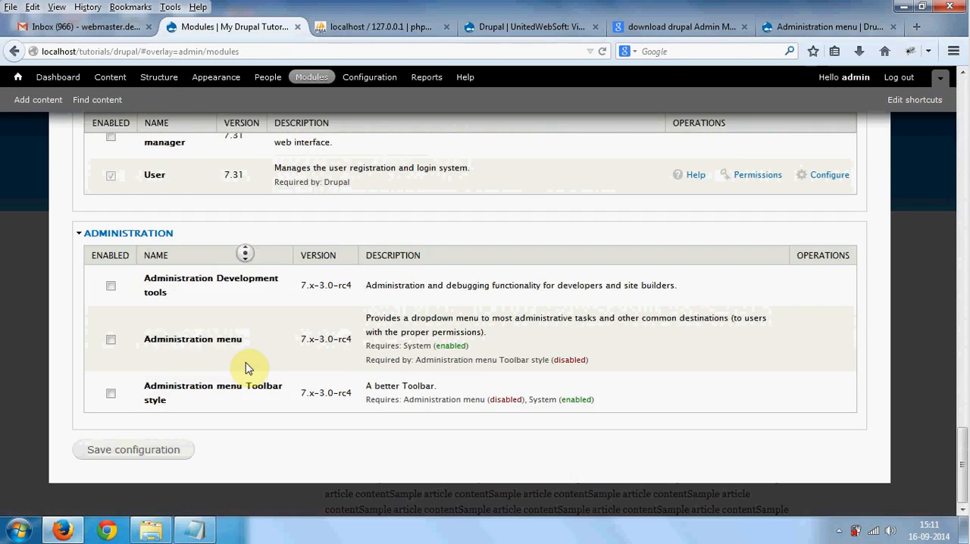
left_click(246, 362)
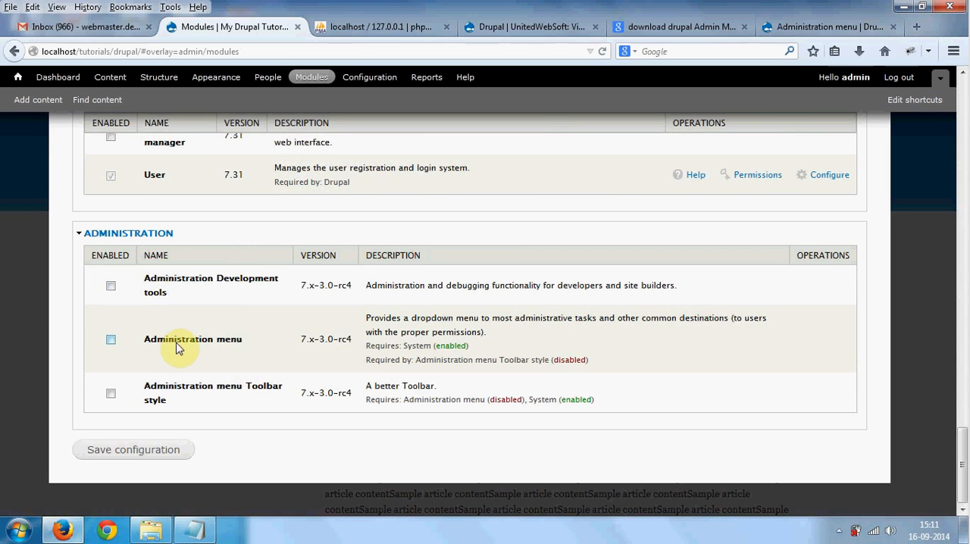
left_click(155, 528)
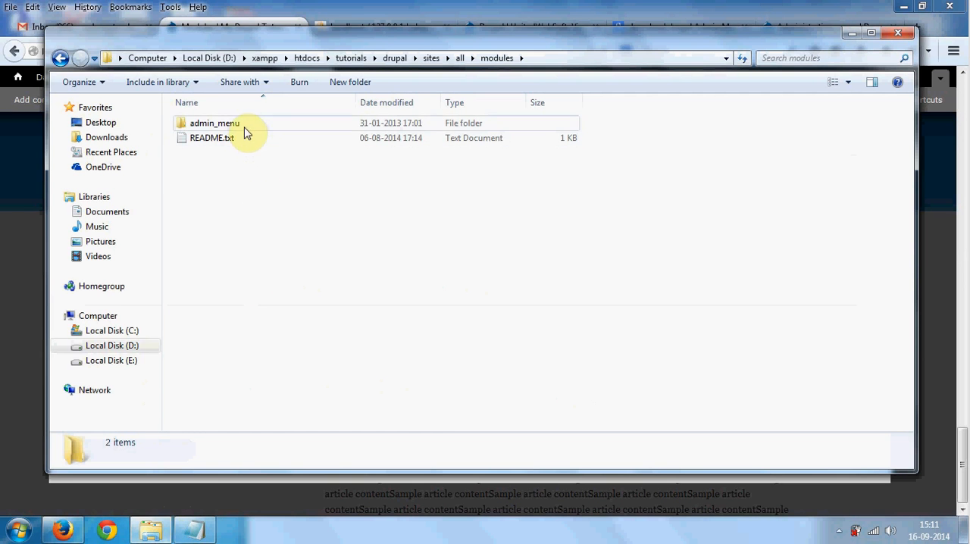
left_click(22, 291)
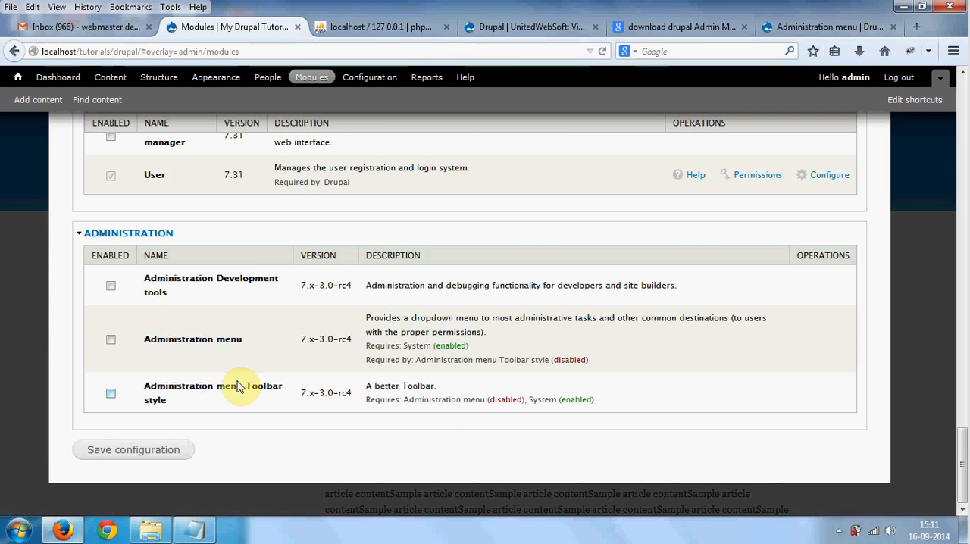
- Mark the Administration menu and Administration menu Toolbar style modules as enabled
left_click_drag(152, 344, 237, 345)
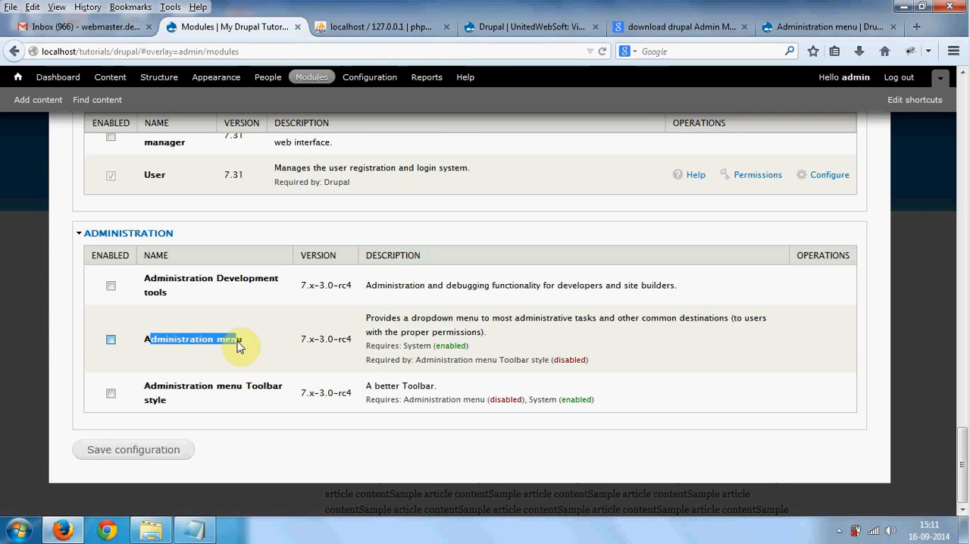
left_click(111, 340)
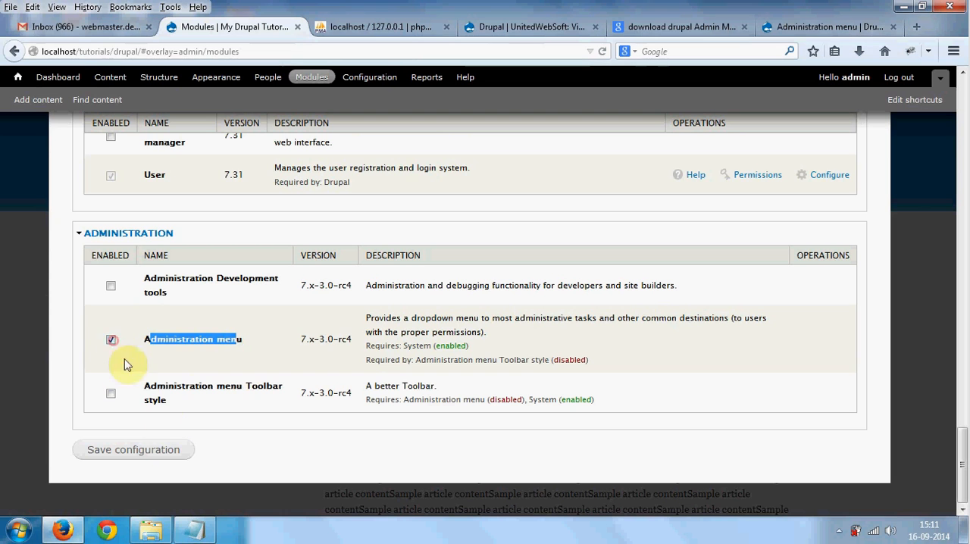
left_click_drag(166, 400, 150, 388)
left_click(111, 393)
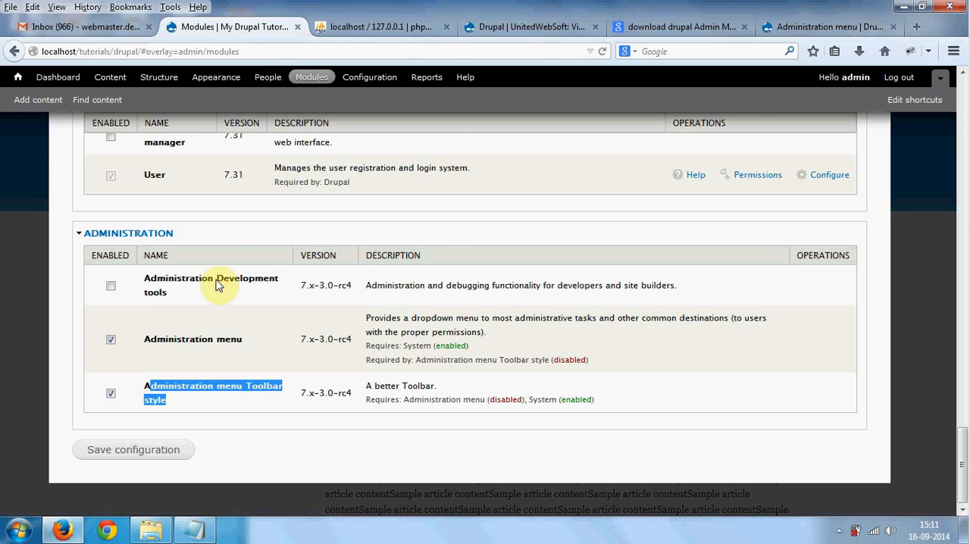
- Unmark the core Toolbar module as enabled and return to the Administration group of modules
scroll(216, 284, "up", 1)
scroll(216, 285, "up", 2)
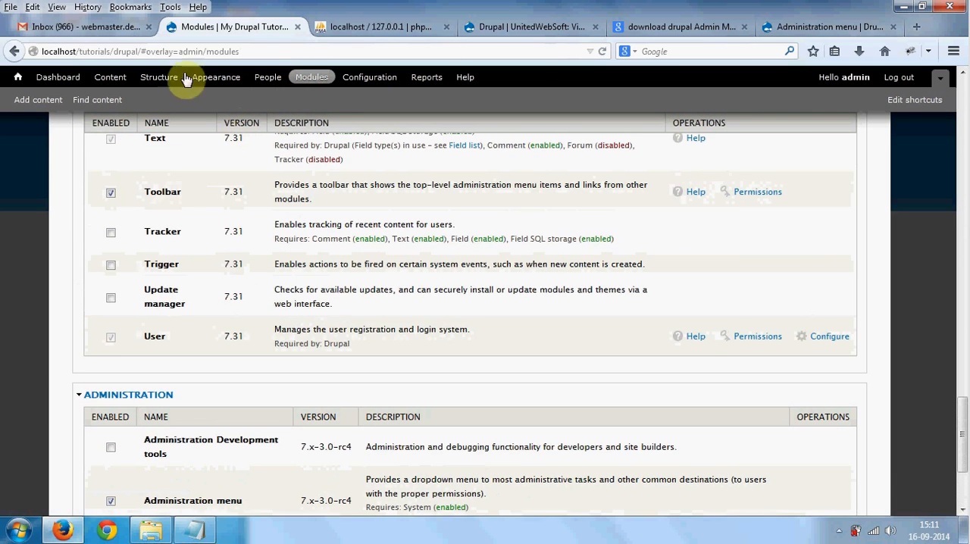
left_click(112, 194)
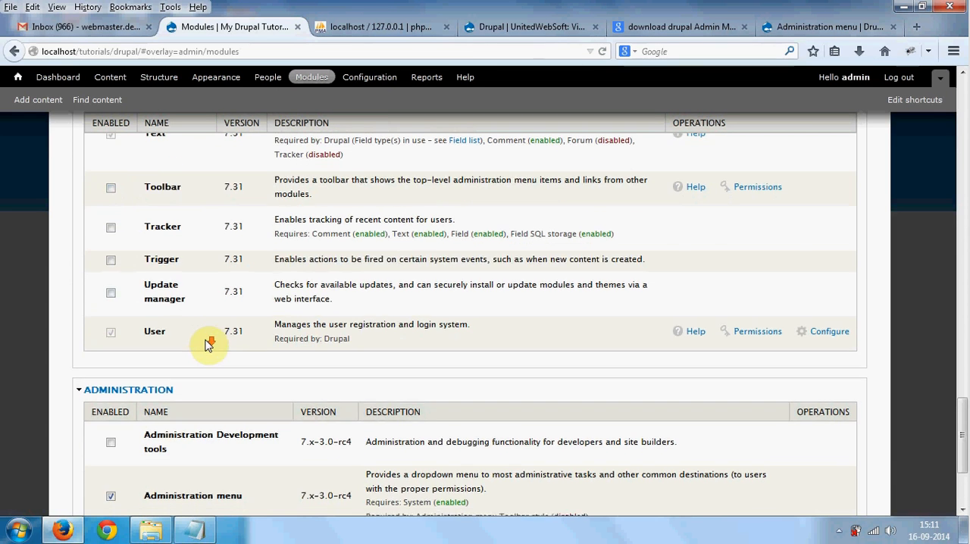
scroll(210, 342, "down", 3)
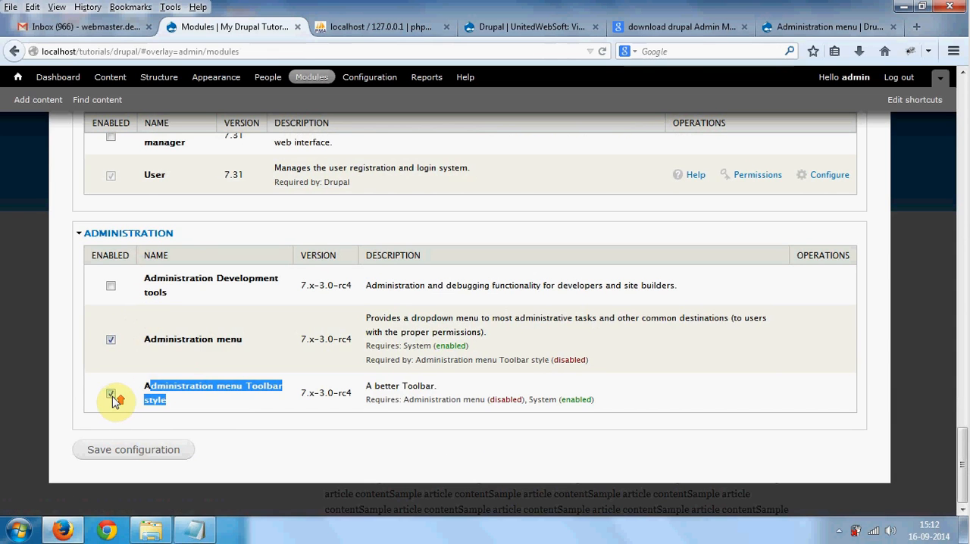
- Save the module configuration and reload the Modules page to load the new administration menu
scroll(113, 397, "up", 5)
scroll(114, 303, "down", 5)
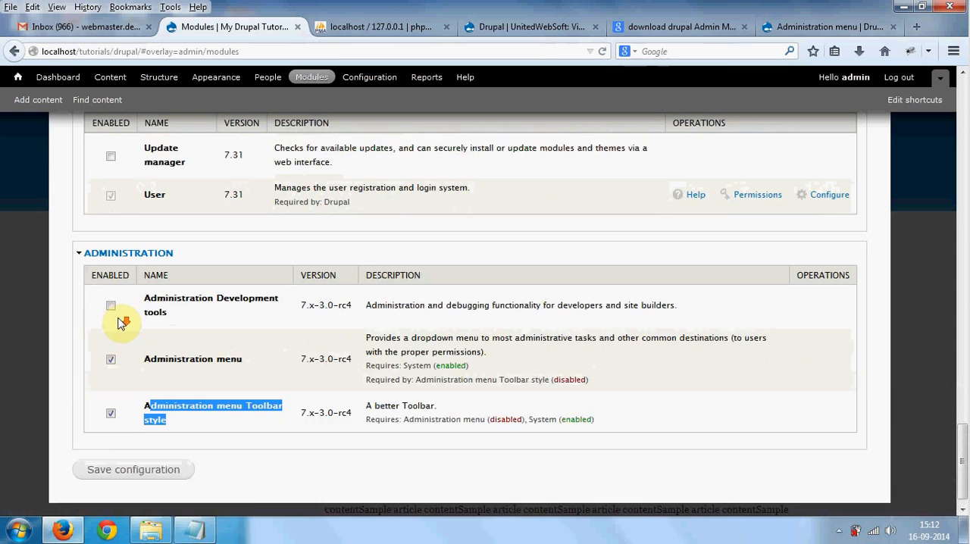
left_click(134, 452)
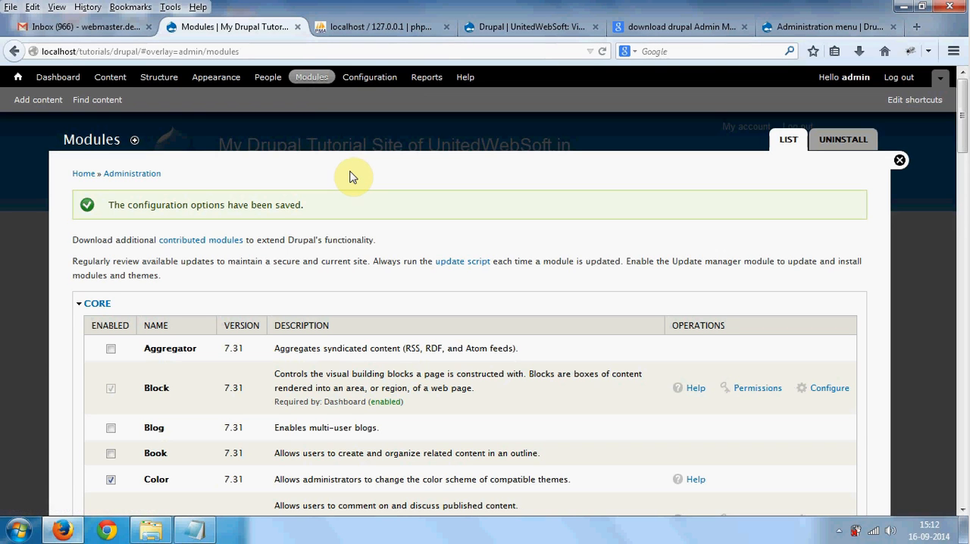
left_click(602, 52)
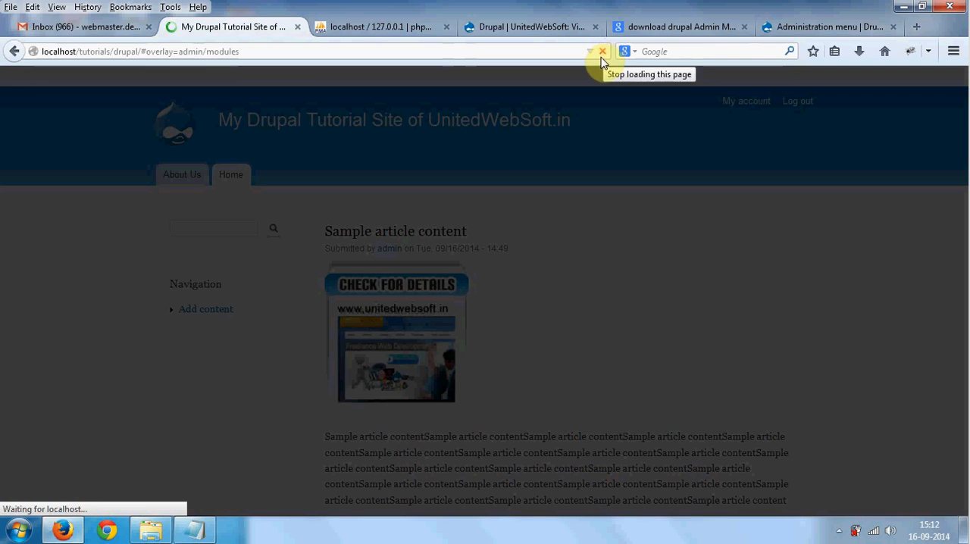
- Examine the new administration menu's nested entries under Configuration and Structure, down to the Basic page content type's Body field
mouse_move(369, 89)
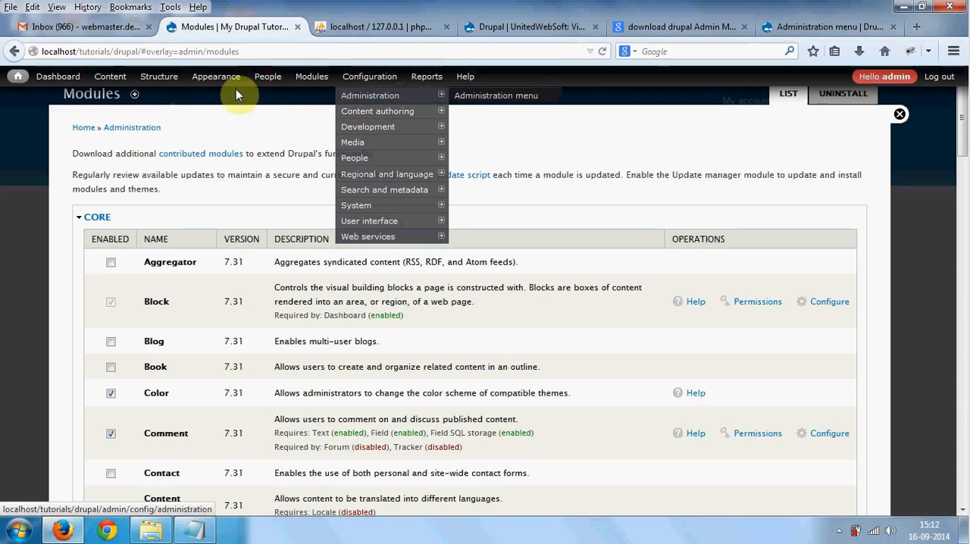
mouse_move(168, 89)
mouse_move(167, 110)
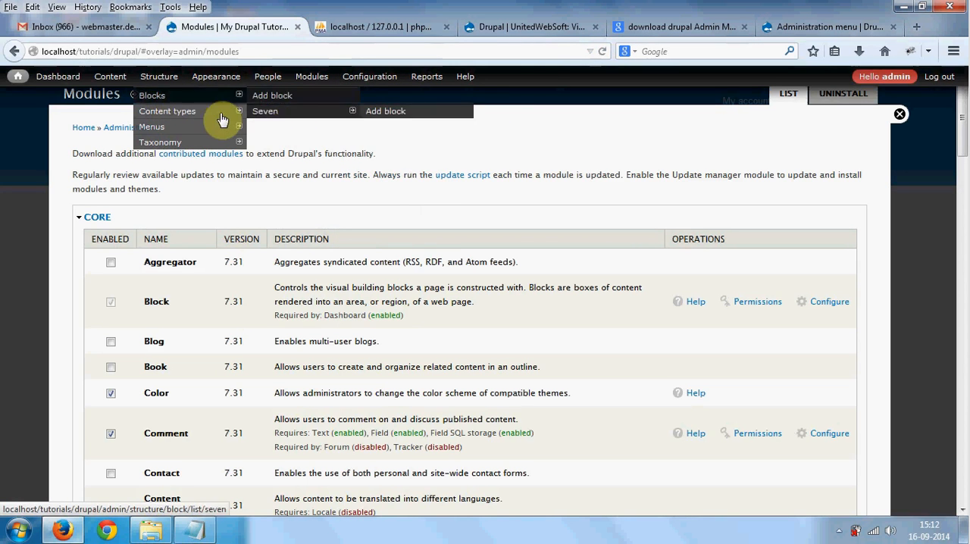
mouse_move(294, 144)
mouse_move(405, 158)
mouse_move(522, 157)
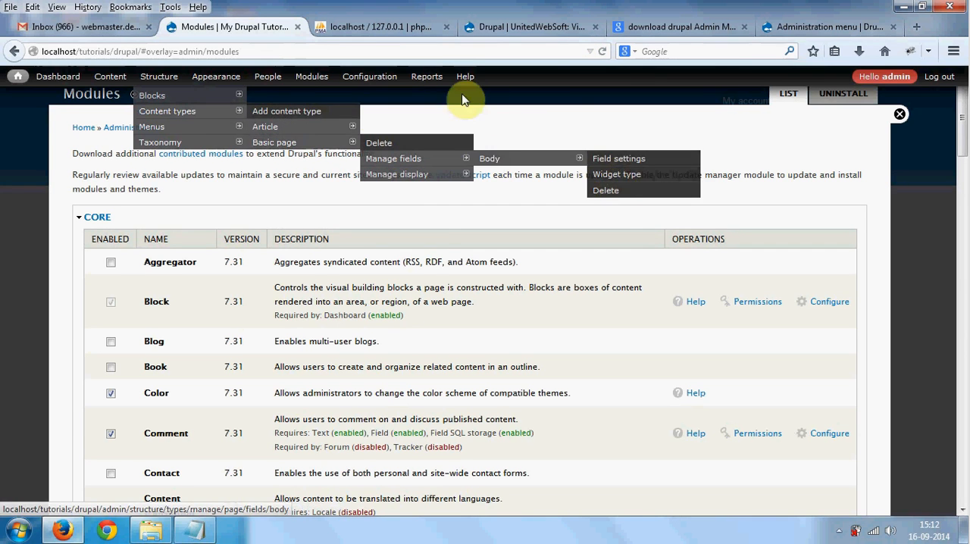
mouse_move(293, 83)
mouse_move(135, 79)
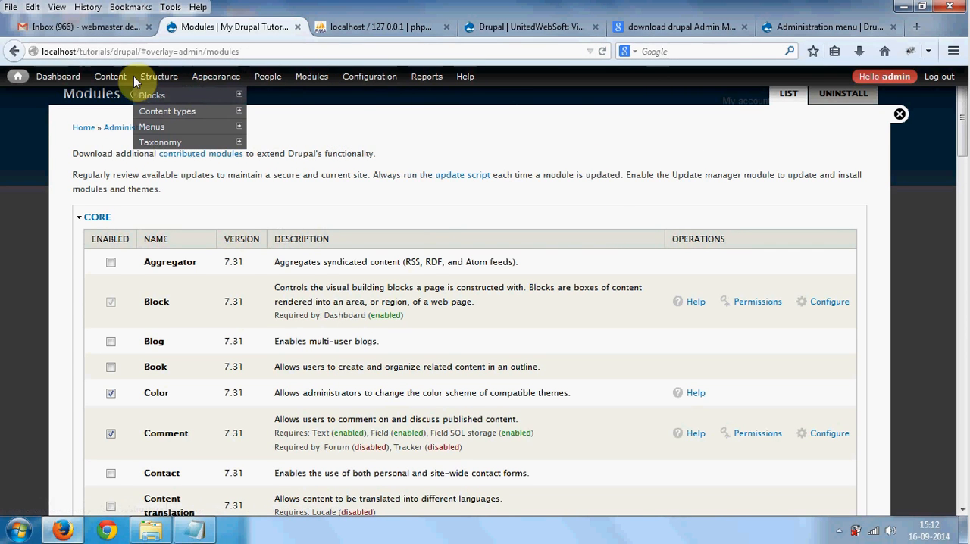
scroll(264, 303, "down", 4)
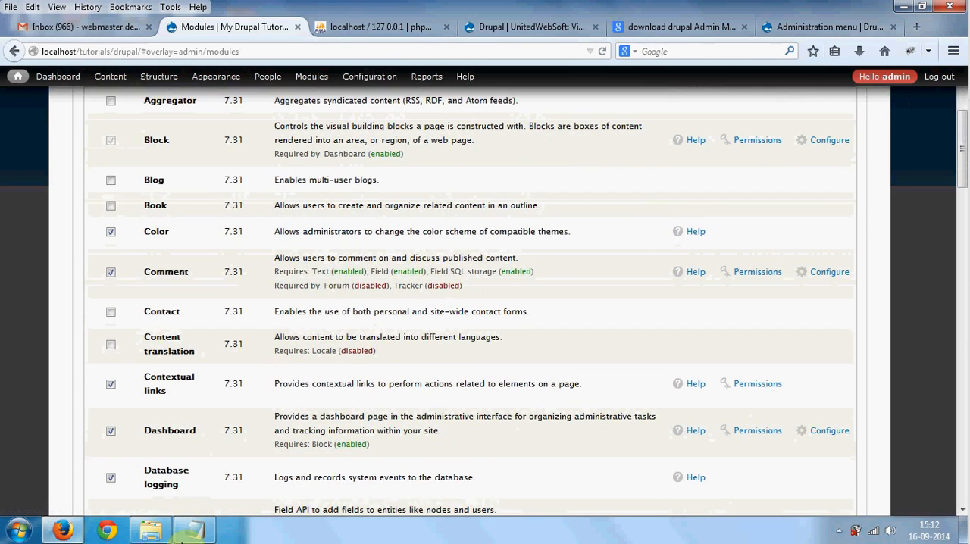
scroll(126, 295, "up", 4)
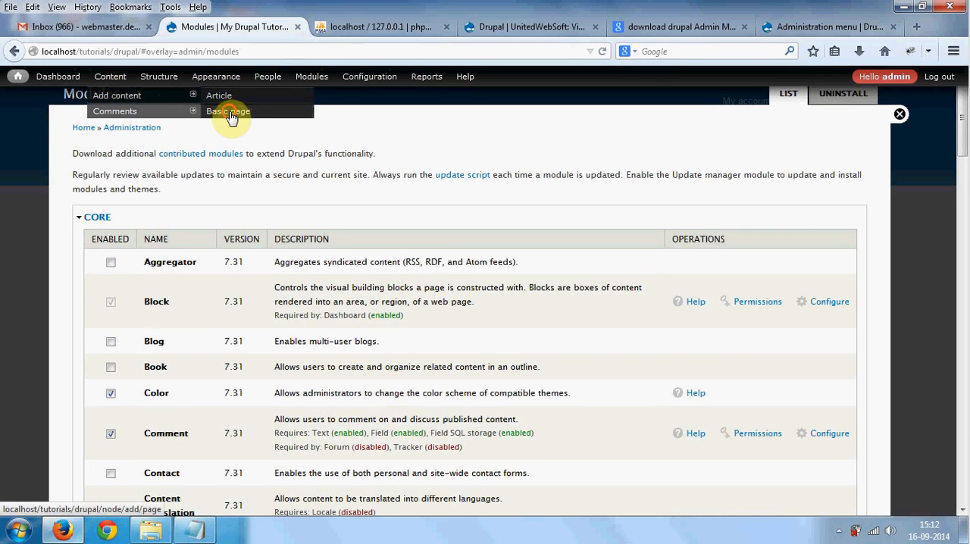
- Open the form for creating a Basic page and look over its fields and settings in the overlay
left_click(229, 114)
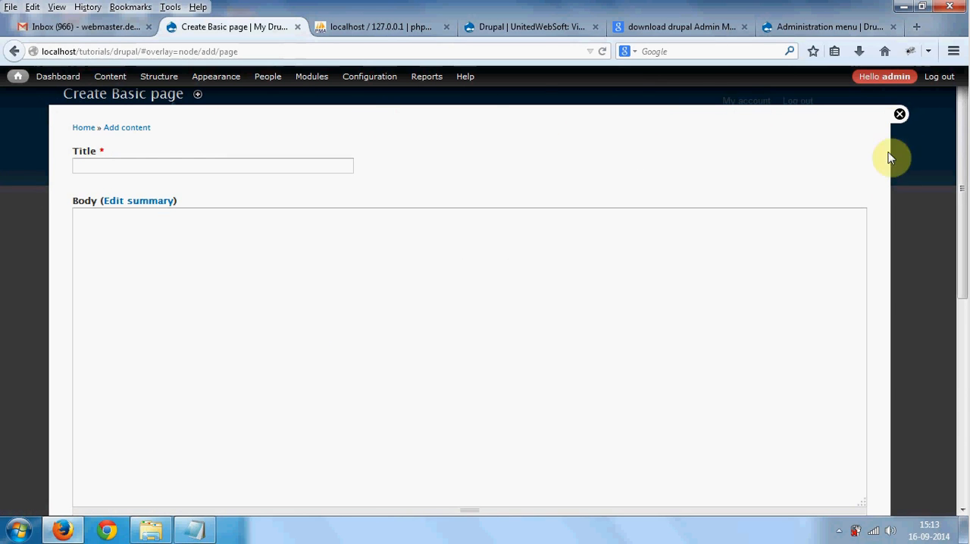
scroll(902, 442, "down", 3)
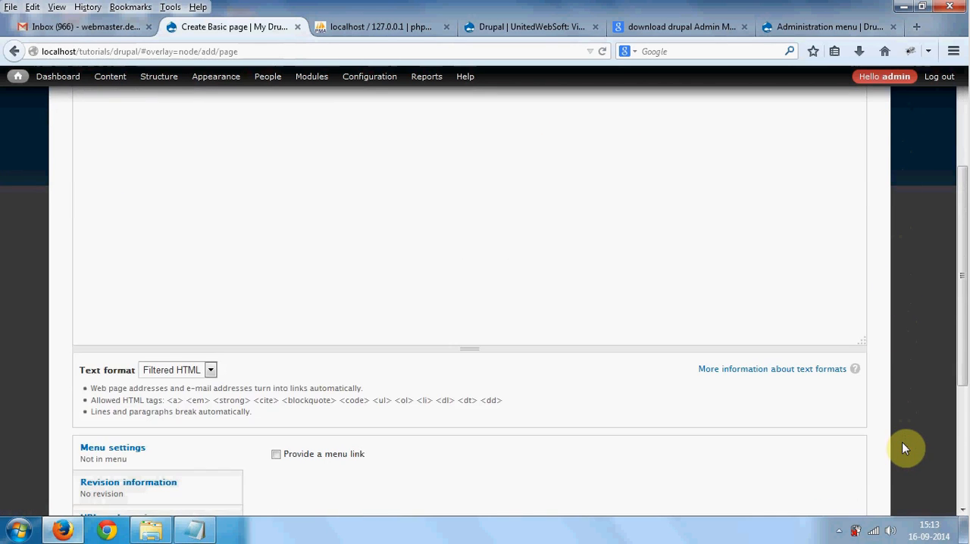
scroll(902, 442, "up", 3)
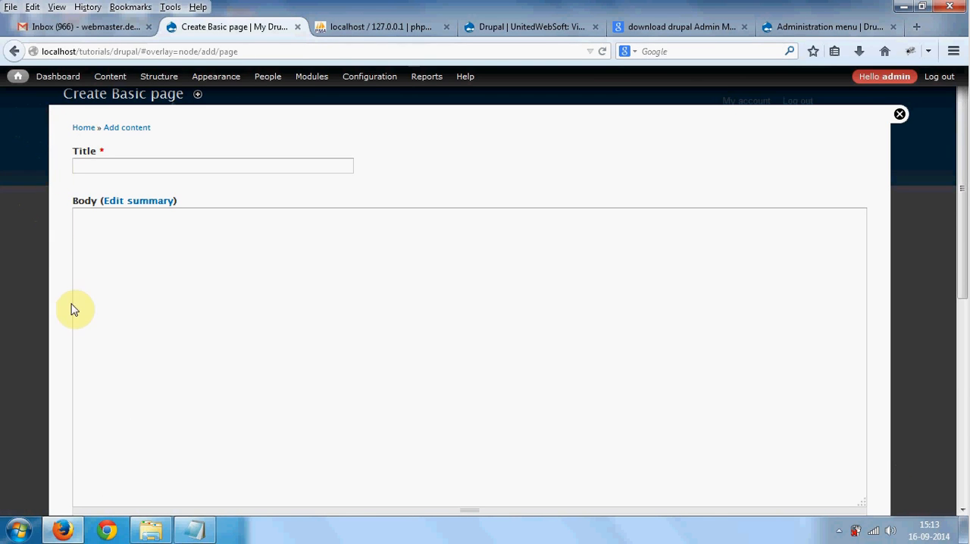
scroll(76, 284, "down", 4)
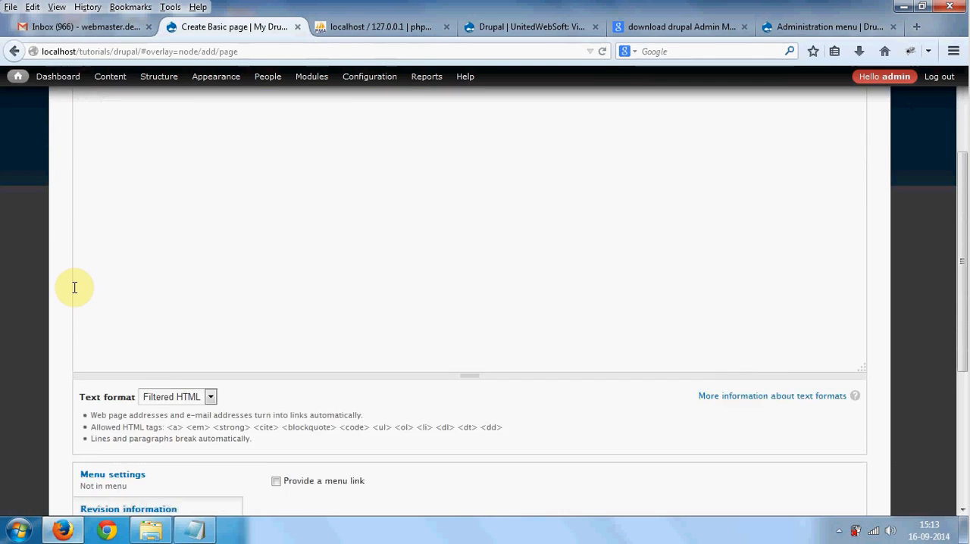
scroll(77, 287, "down", 2)
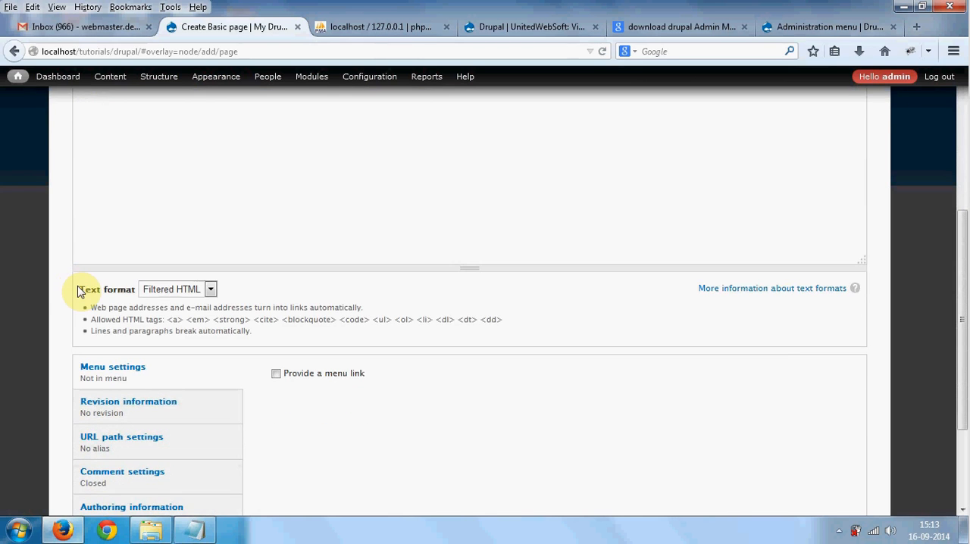
scroll(80, 288, "up", 6)
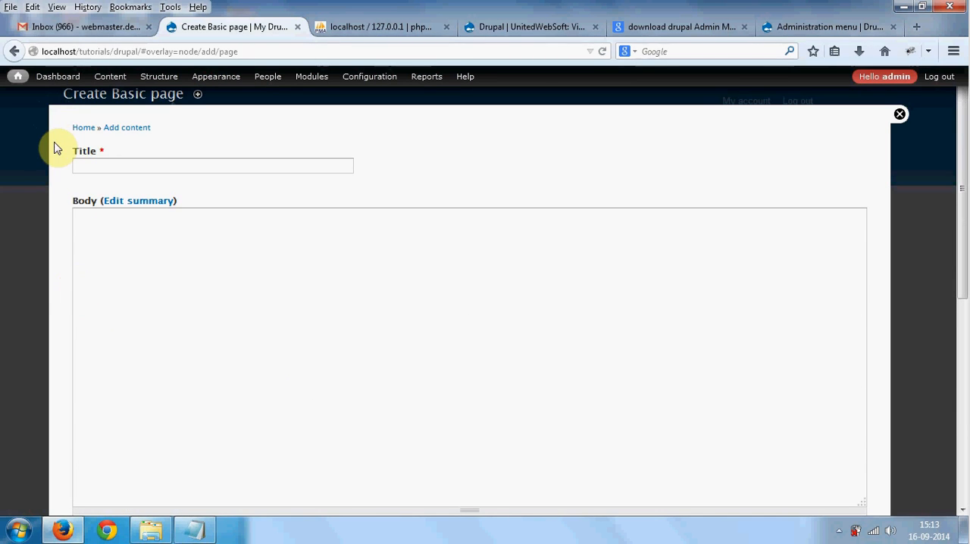
- Switch to the Admin_Menu_Module.txt notes in Notepad and add the line "# Disable 'overlay'" at the end
left_click(194, 529)
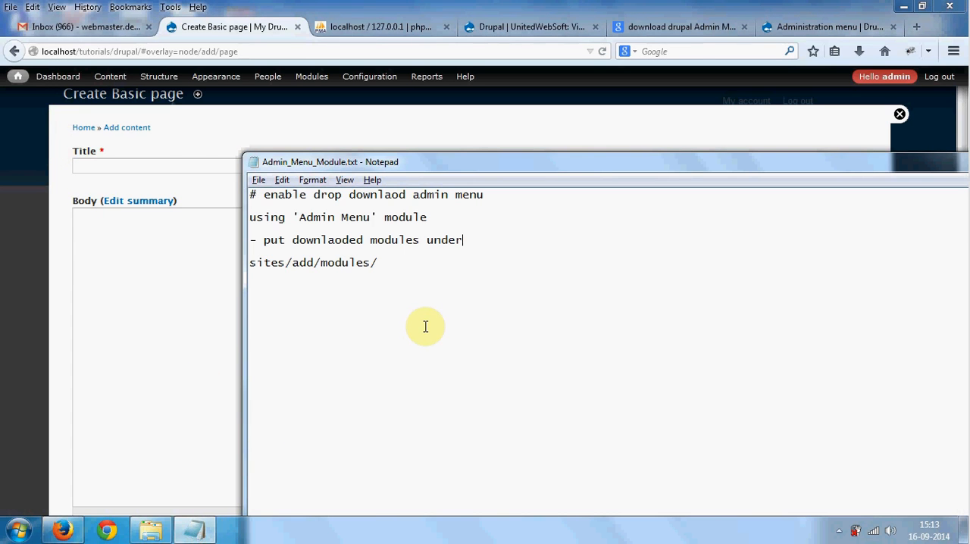
key("End")
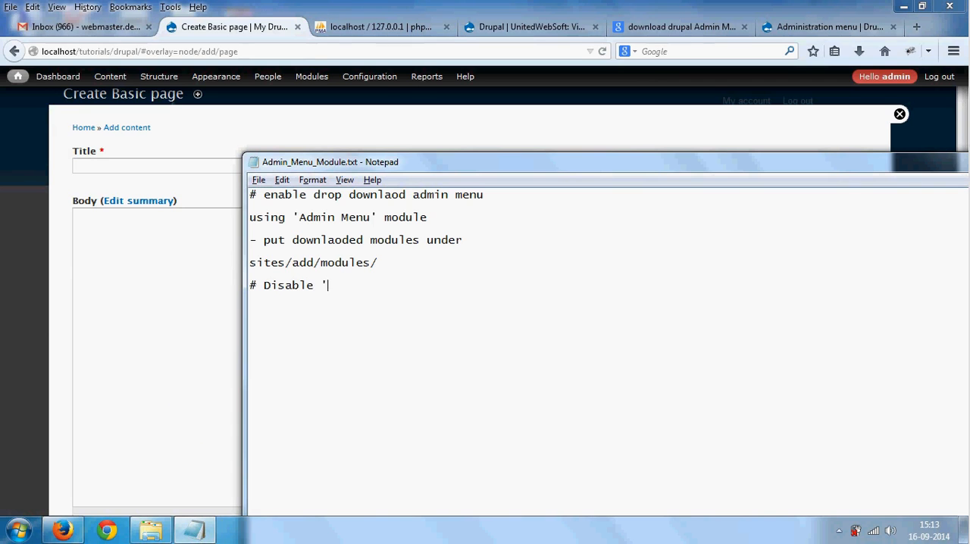
type("verlay")
- Return to the Drupal site in Firefox, open its Modules page and find the core Overlay module by searching for "overlay"
left_click(168, 197)
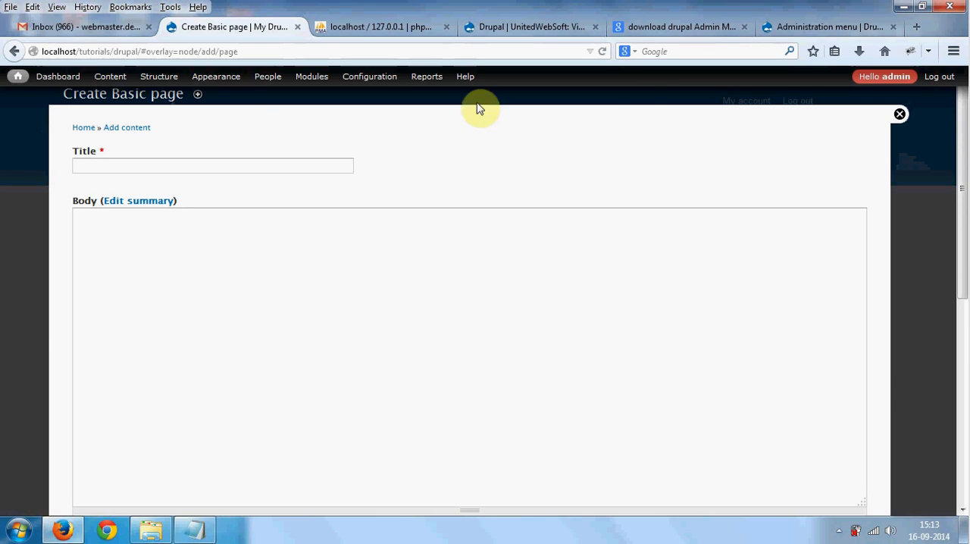
left_click(312, 77)
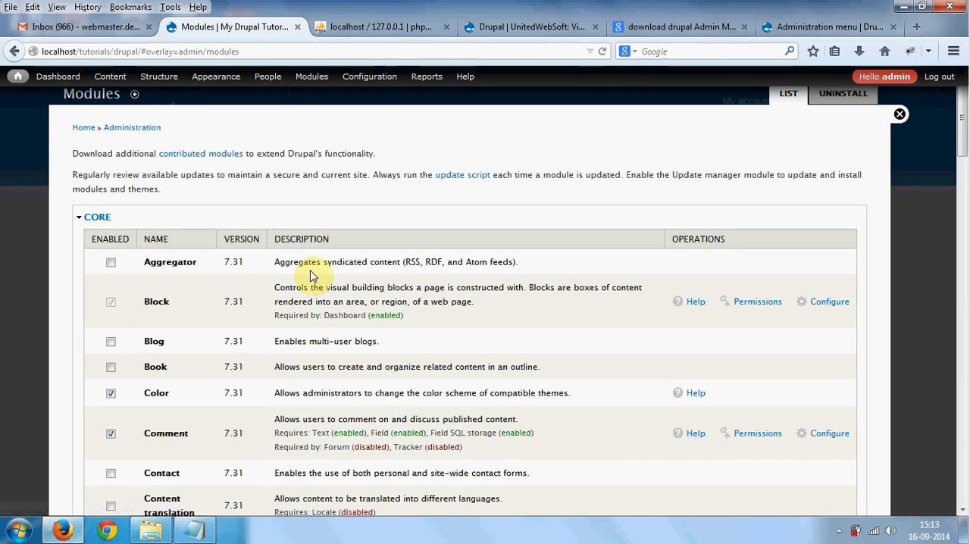
key("ctrl+f")
type("over")
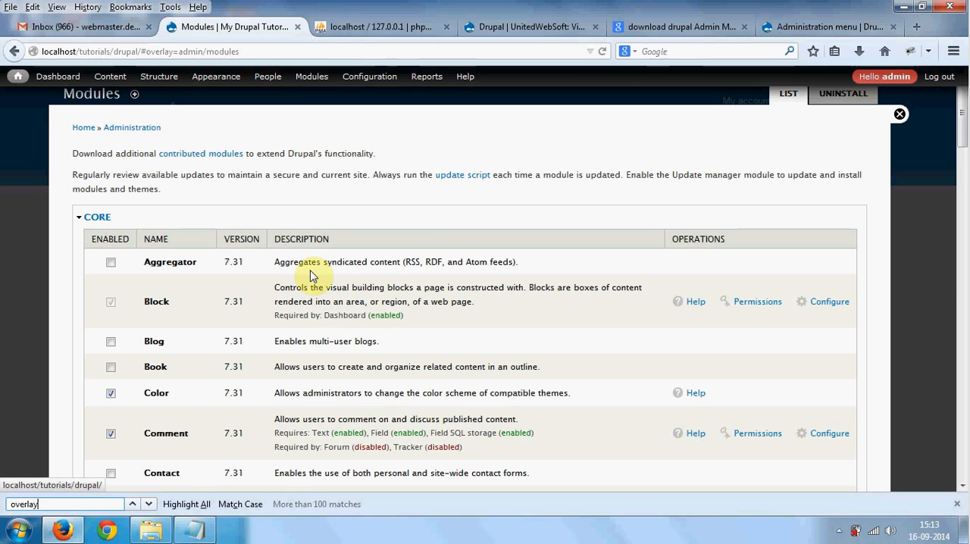
type("lay")
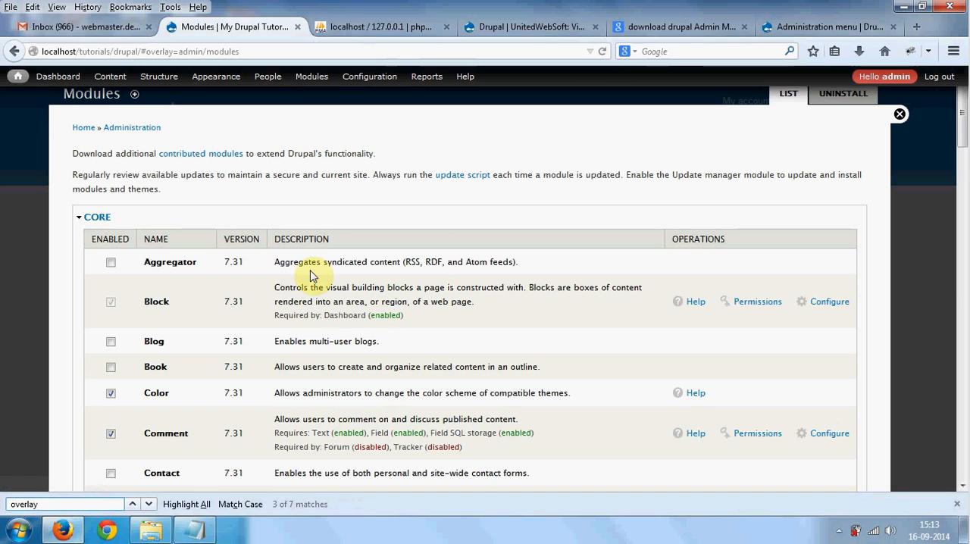
left_click(149, 504)
left_click(150, 504)
left_click(149, 504)
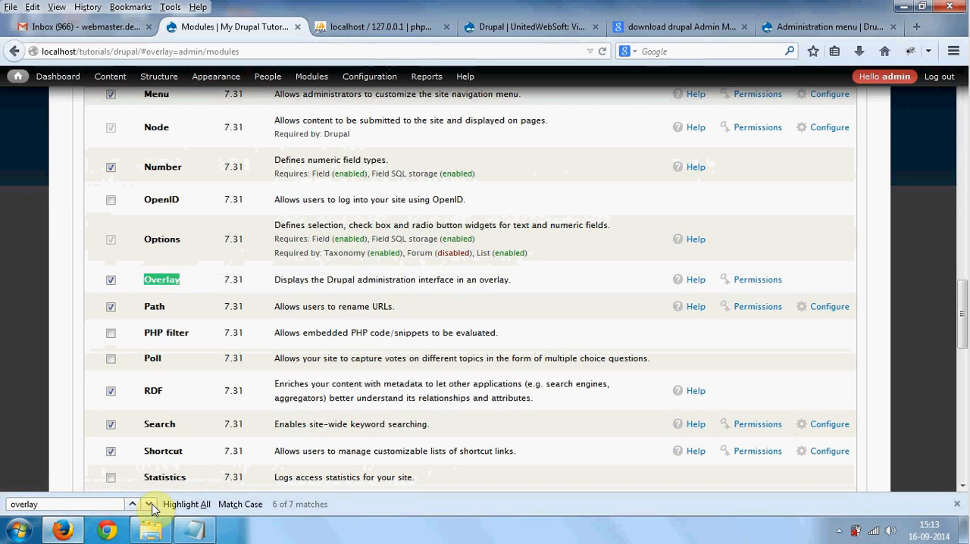
- Unmark the core Overlay module as enabled and save the module configuration
left_click(110, 282)
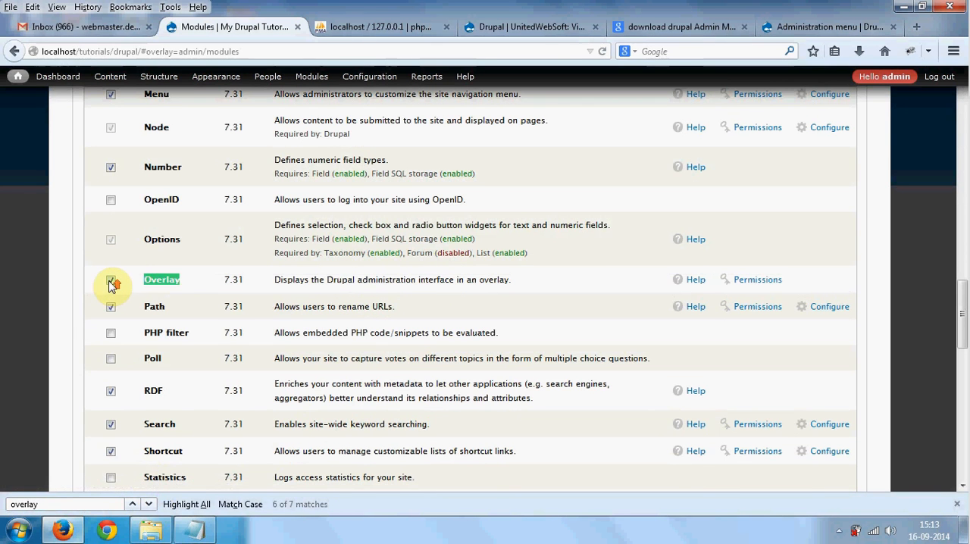
scroll(114, 282, "up", 20)
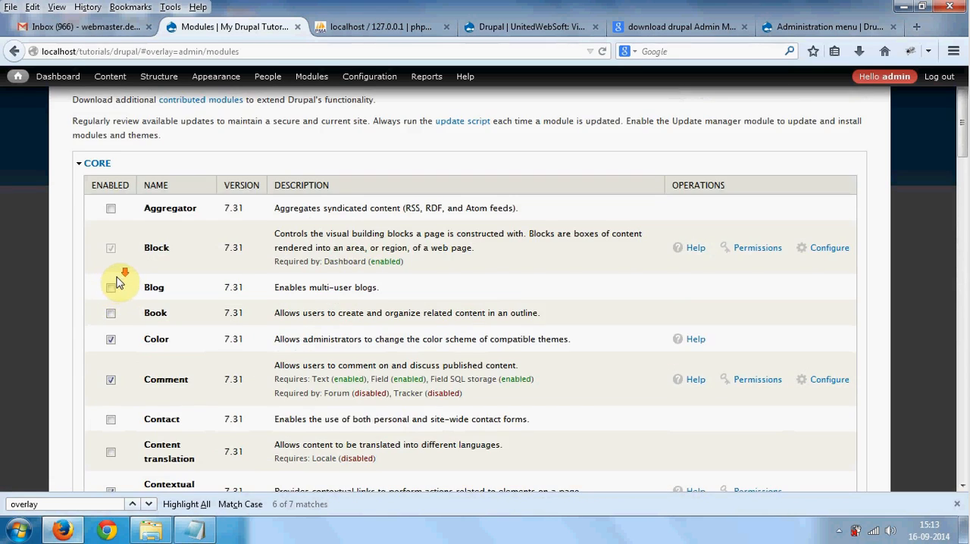
scroll(117, 281, "down", 10)
scroll(117, 281, "down", 3)
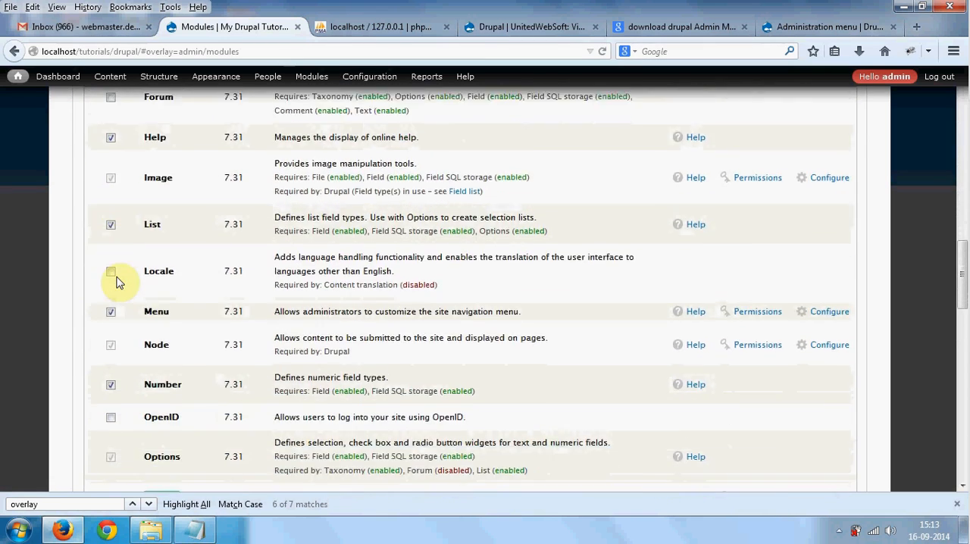
left_click(111, 362)
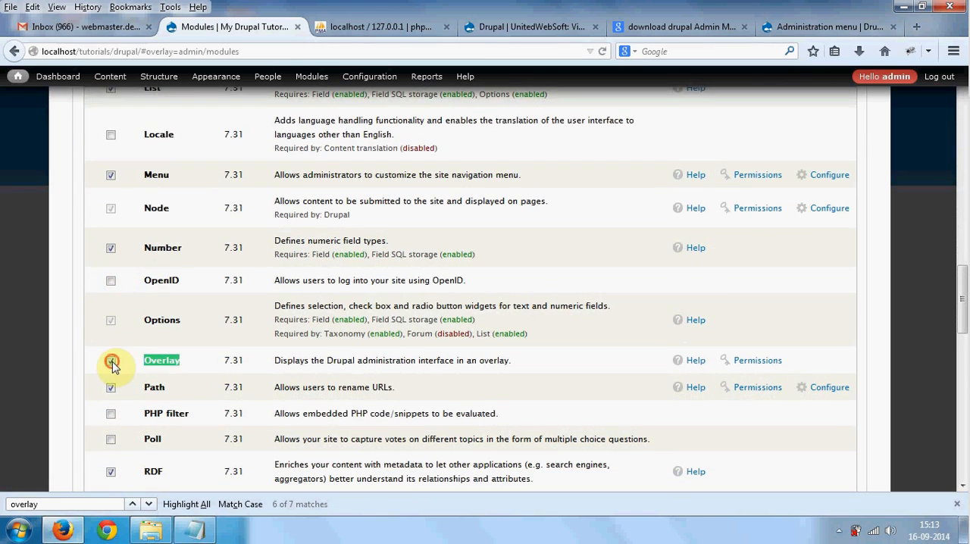
middle_click(71, 266)
scroll(74, 321, "down", 15)
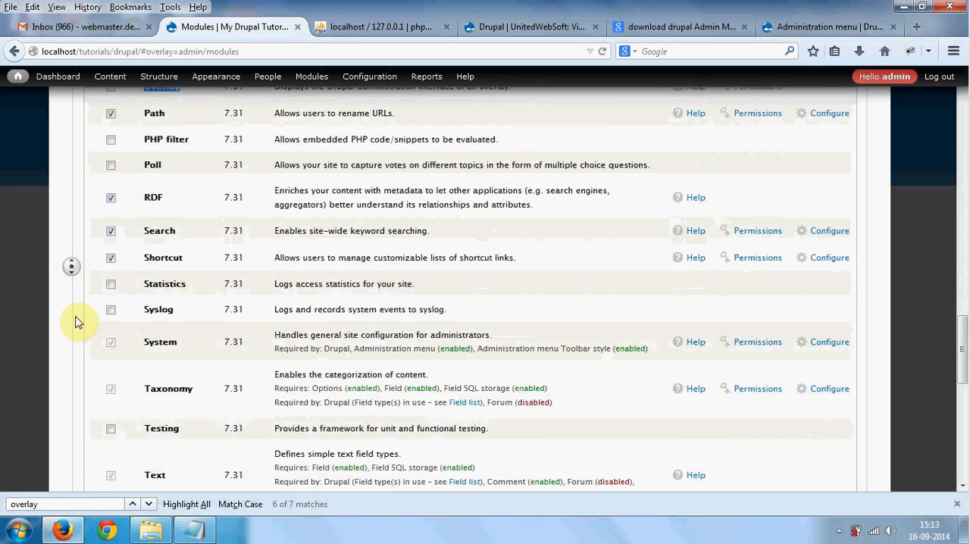
left_click(82, 439)
left_click(111, 427)
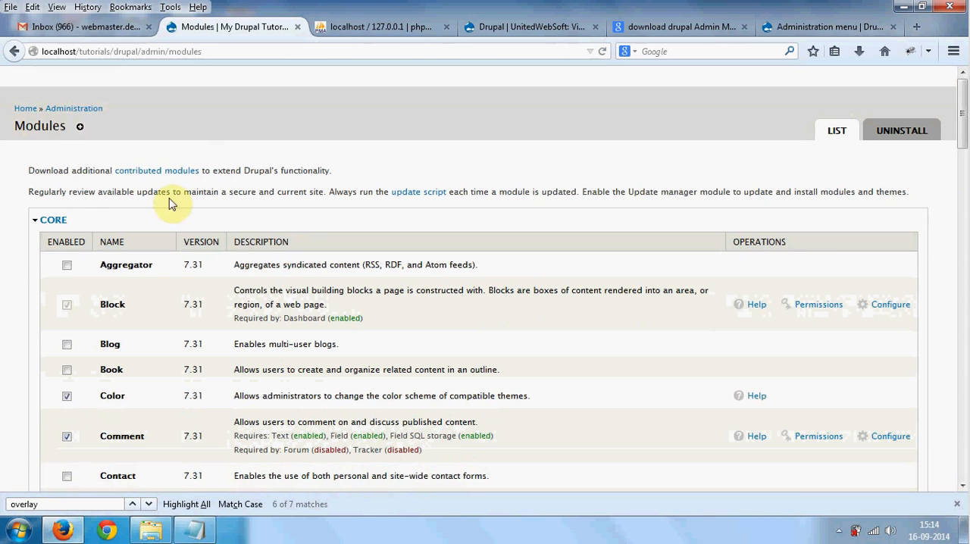
- Use the administration menu to open the Basic page creation form and the Main menu's list of links without the overlay
mouse_move(118, 92)
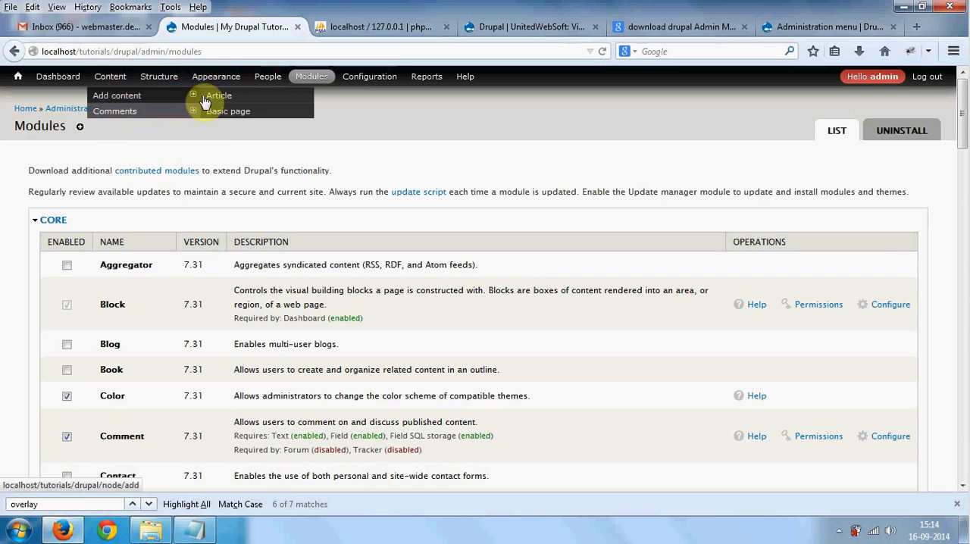
left_click(224, 113)
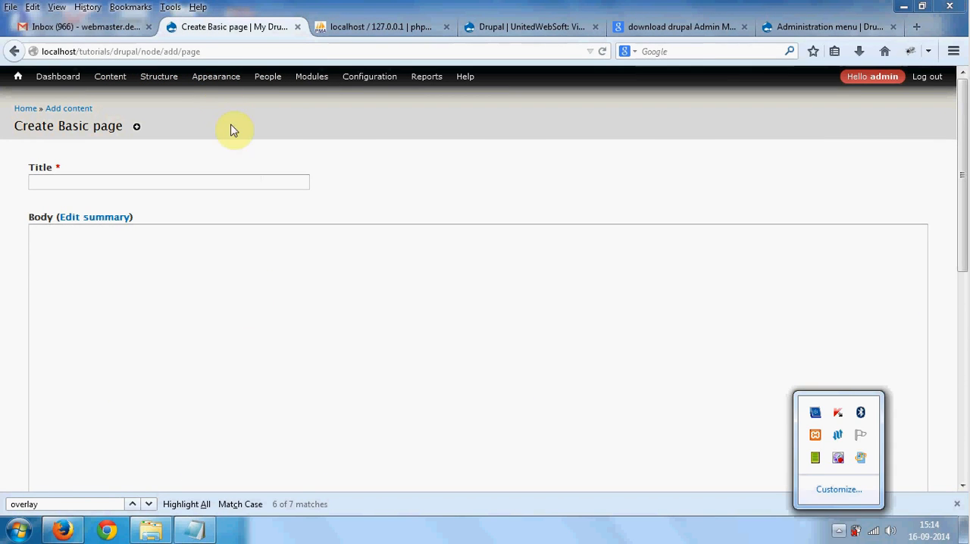
mouse_move(169, 79)
mouse_move(176, 112)
mouse_move(156, 127)
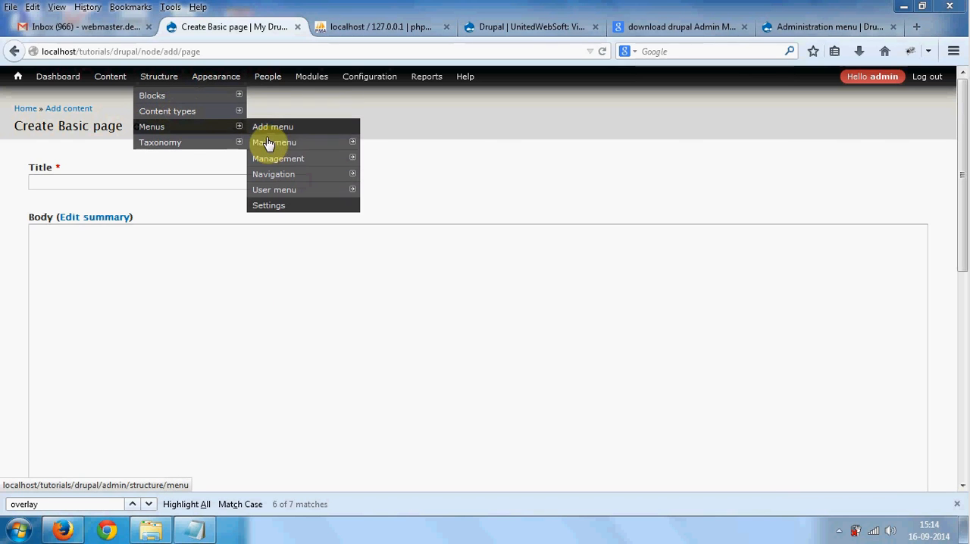
left_click(270, 145)
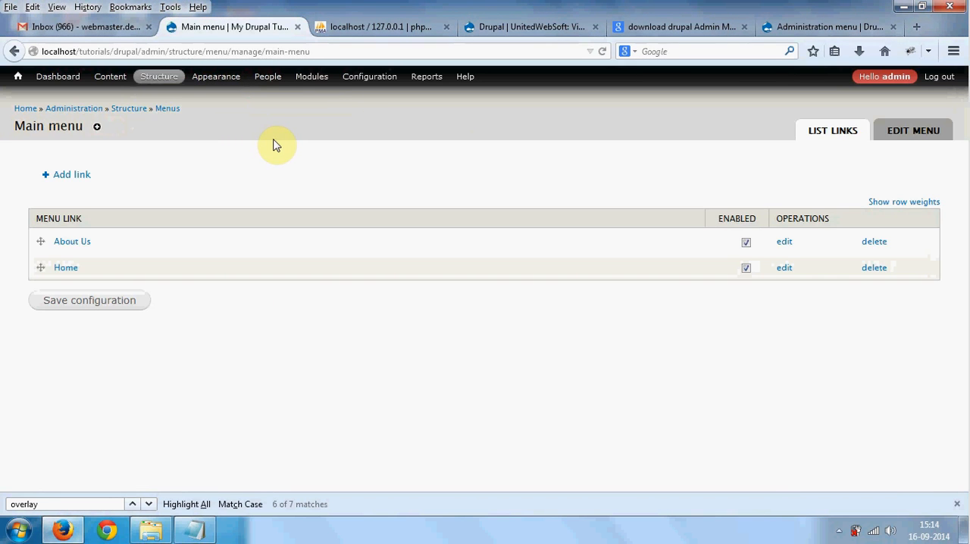
- Bring up the Admin_Menu_Module.txt notes in Notepad and select the module name 'Admin Menu' in them
left_click(206, 534)
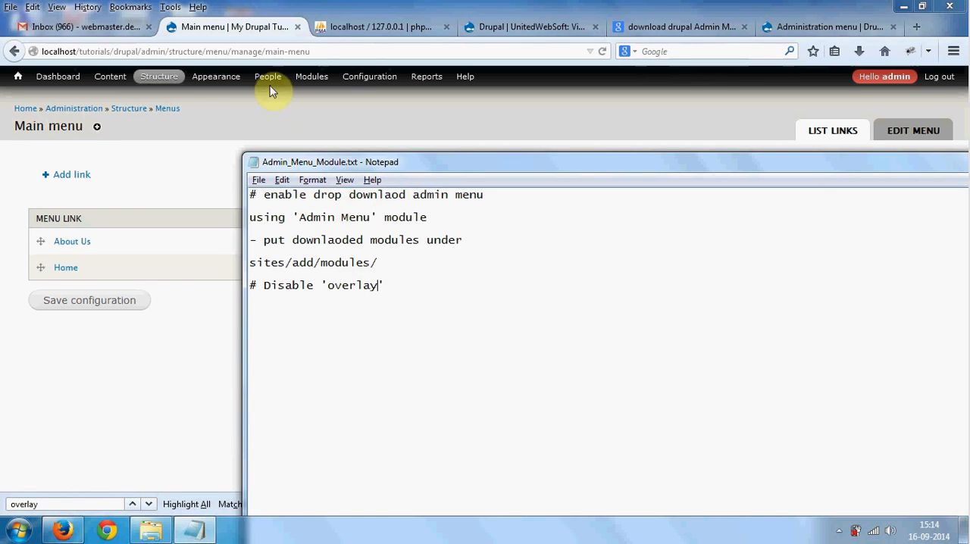
mouse_move(256, 81)
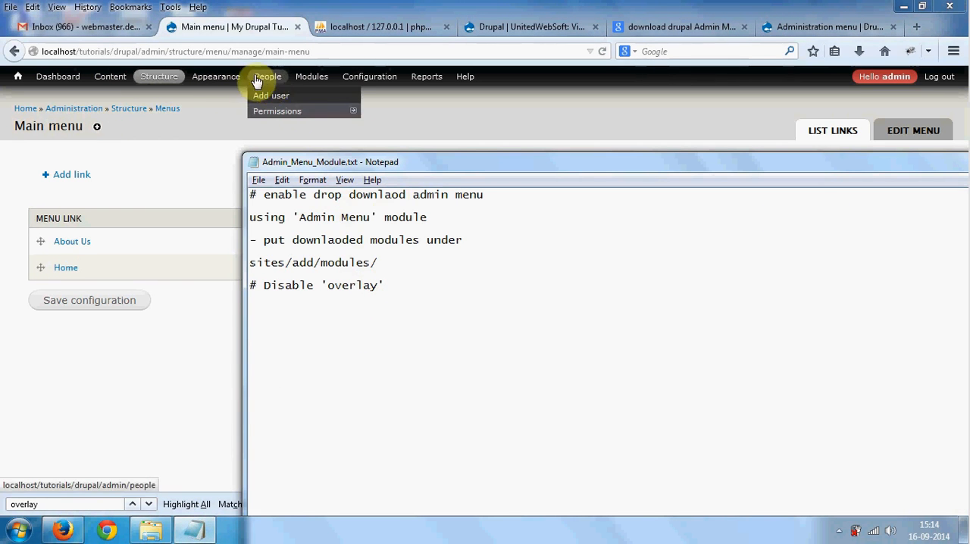
left_click(299, 216)
left_click_drag(300, 217, 373, 217)
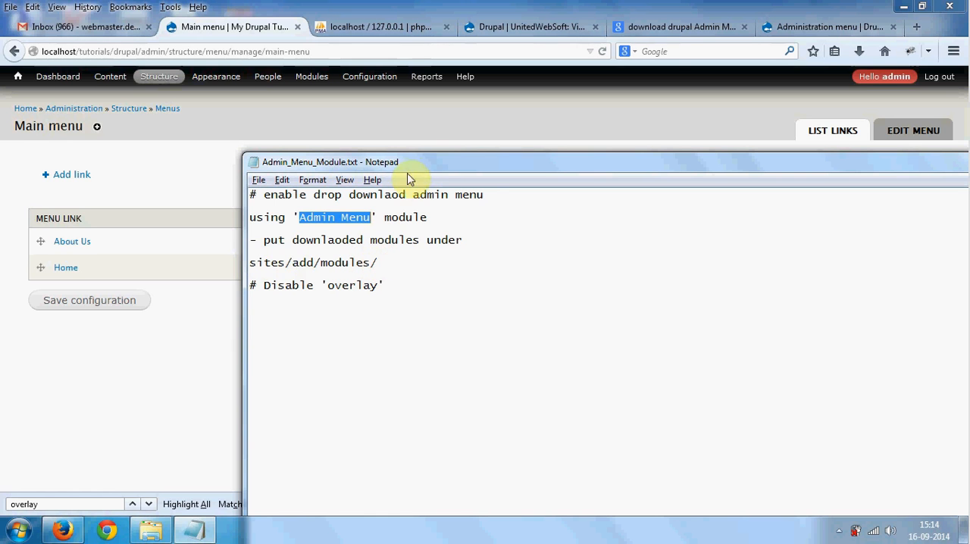
- Add the line "- disable 'toolbar' module" below "sites/add/modules/" in the notes, with a blank line before the overlay note
left_click_drag(410, 166, 435, 165)
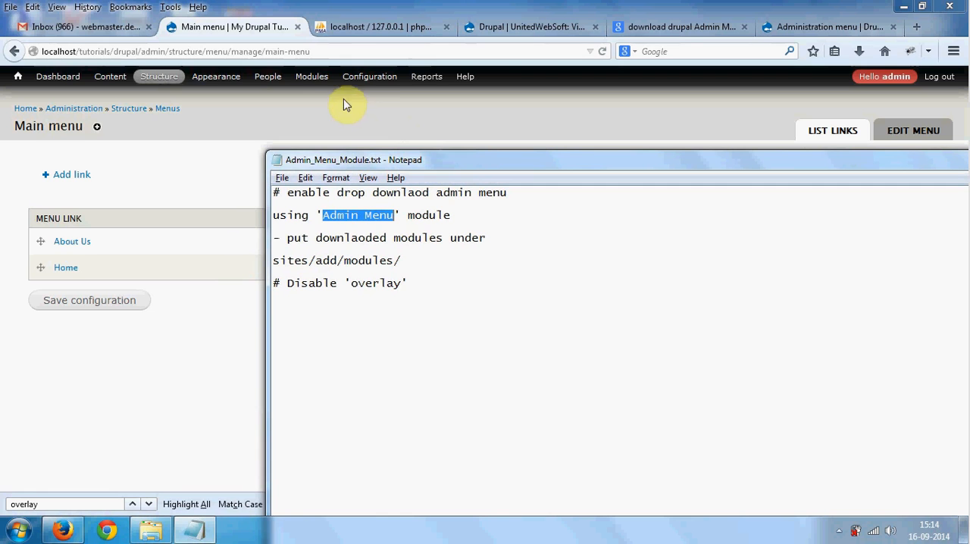
left_click(477, 260)
key("Return")
key("Return")
key("Return")
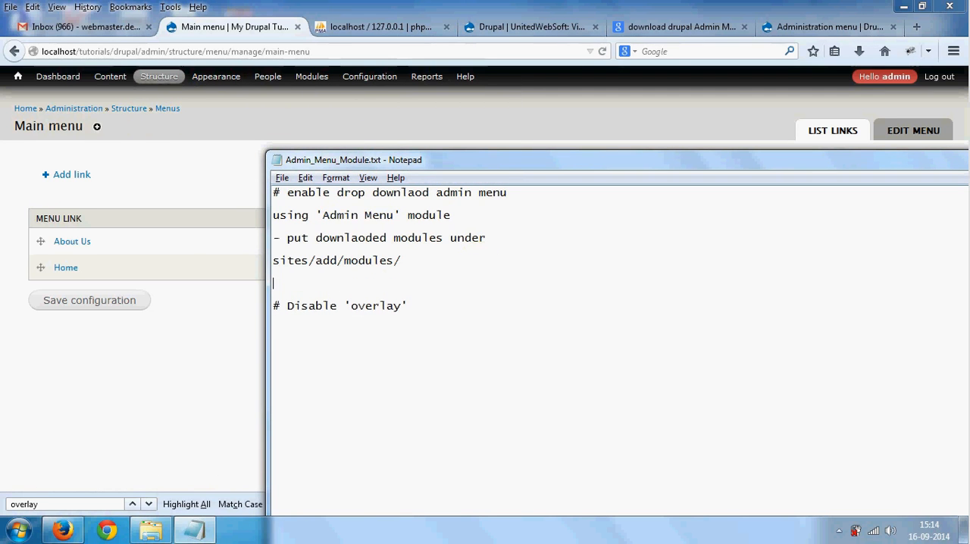
key("Up")
type("- dis")
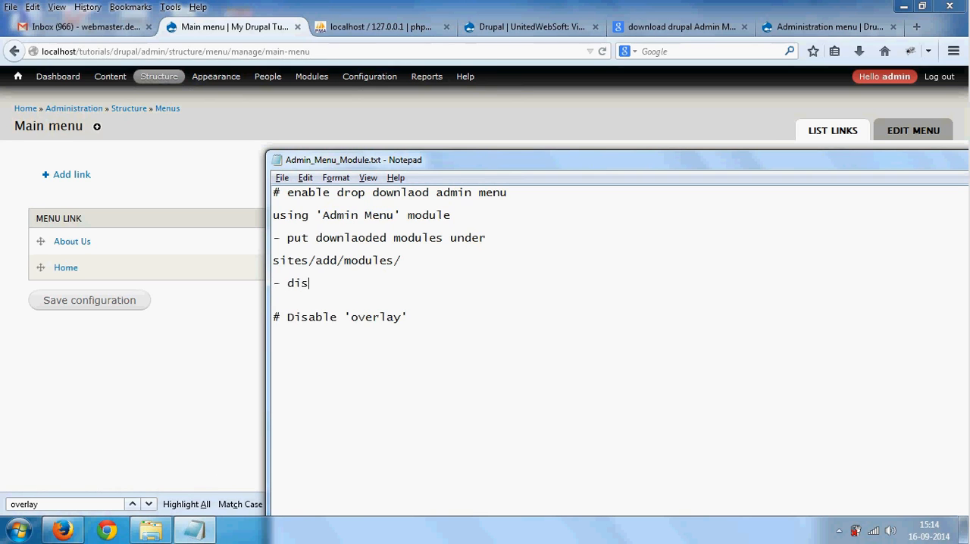
type("able ''")
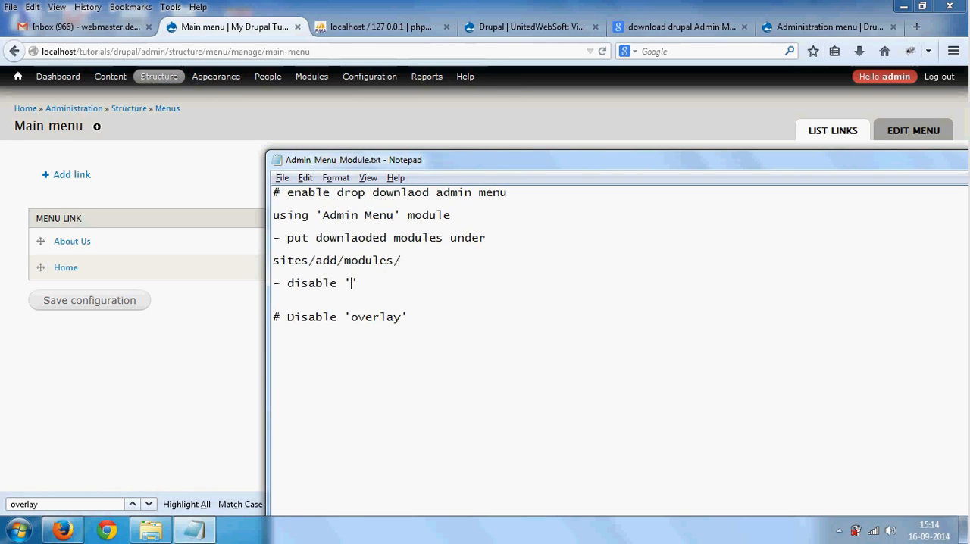
type("toolbar")
key("End")
type("module")
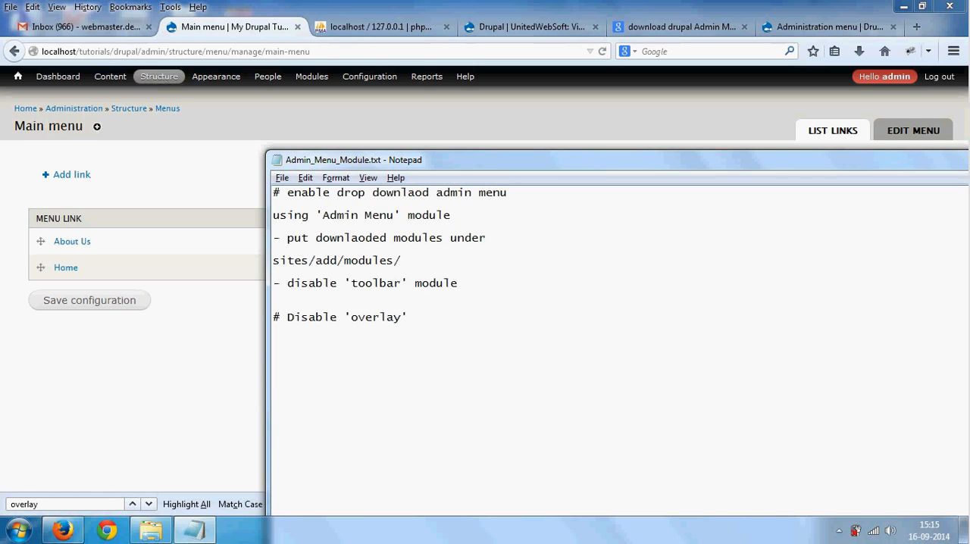
- Place the text cursor at the end of the "# Disable 'overlay'" line in the notes
key("Down")
key("Down")
key("Down")
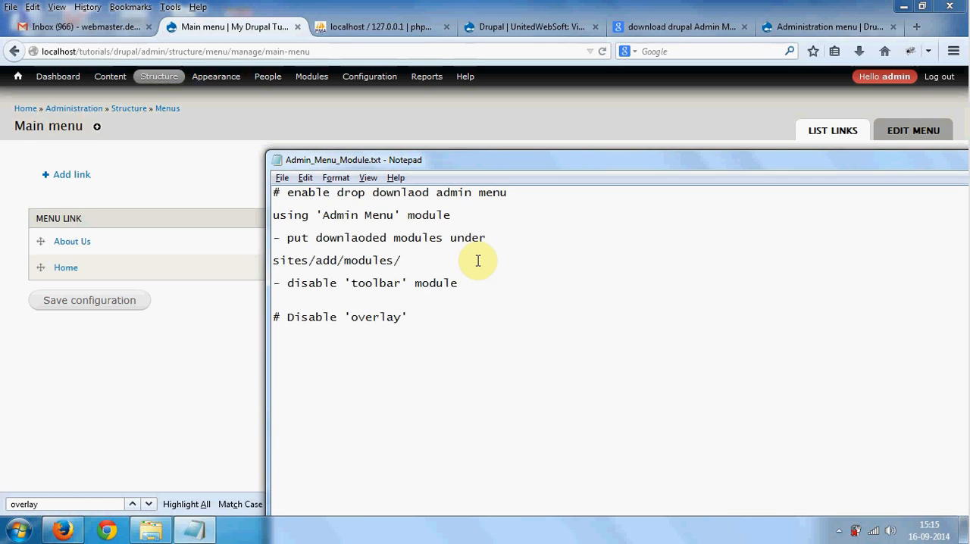
left_click(427, 318)
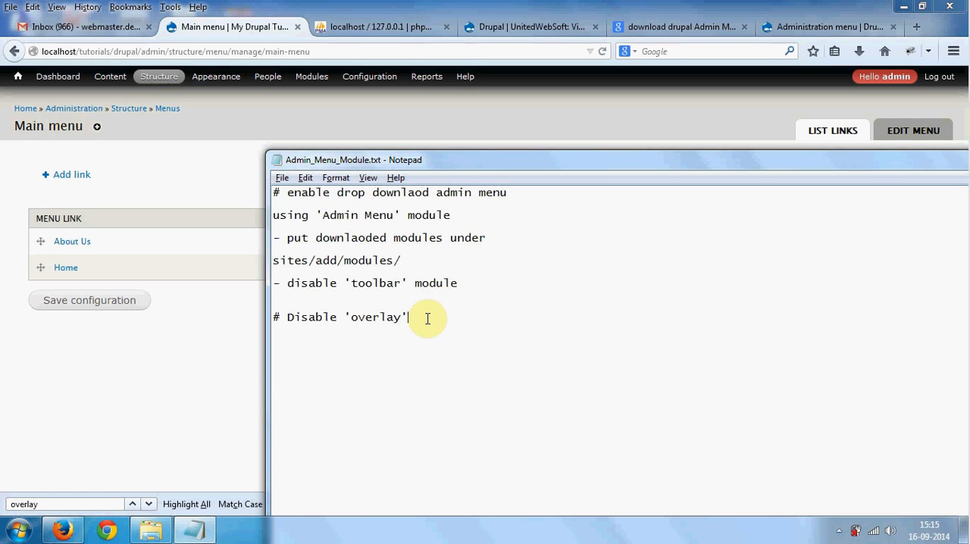